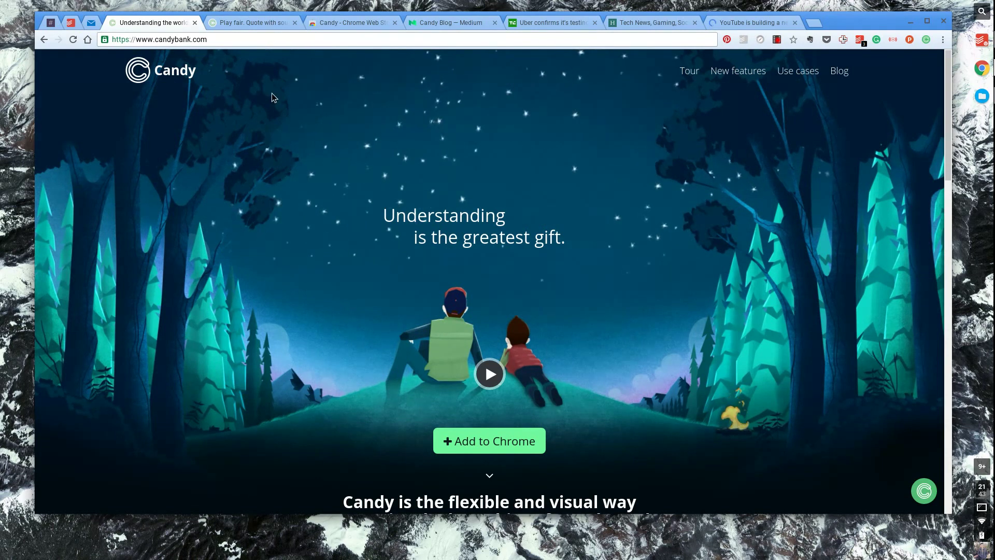
Look over the Candy home page and its Chrome Web Store listing, and return to the home page.
scroll(396, 166, "down", 2)
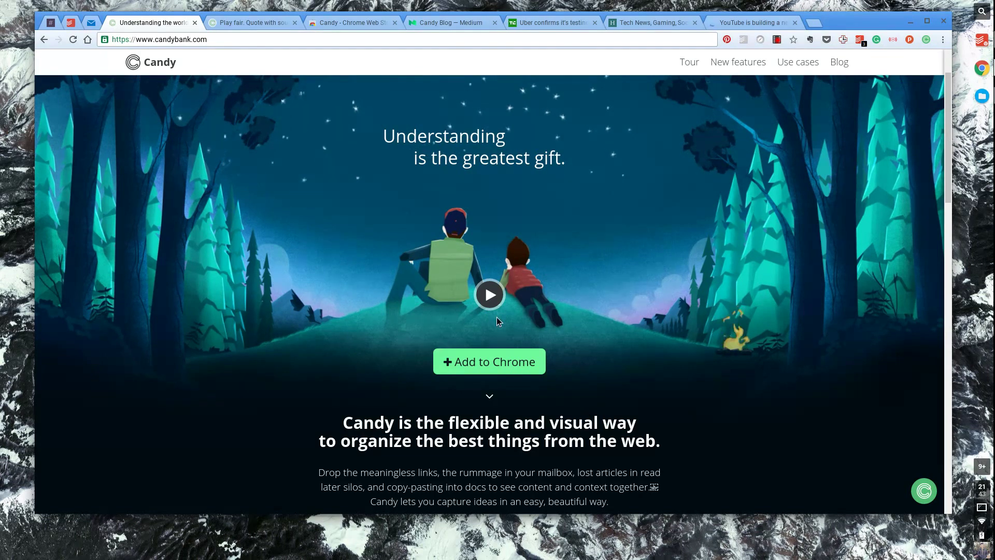
scroll(496, 316, "down", 2)
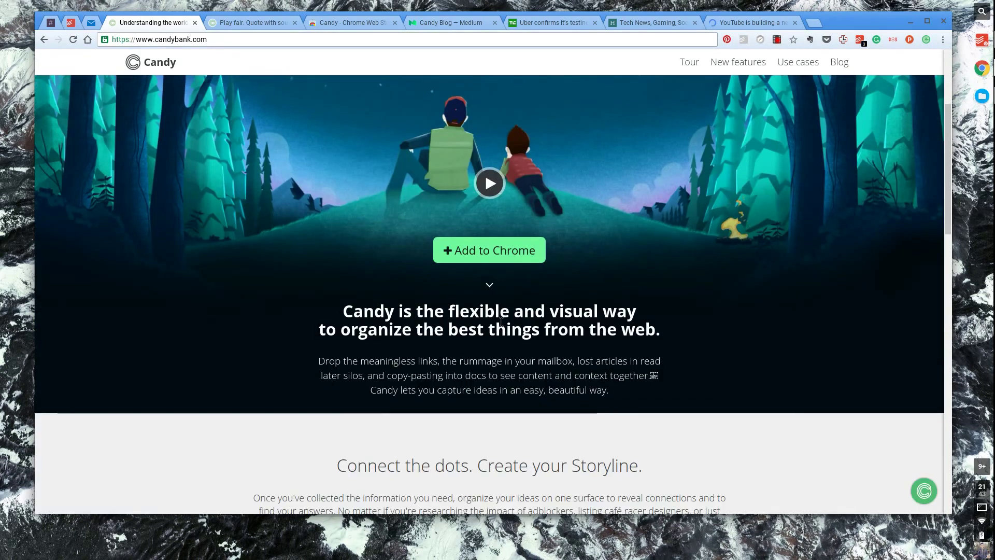
scroll(501, 322, "up", 4)
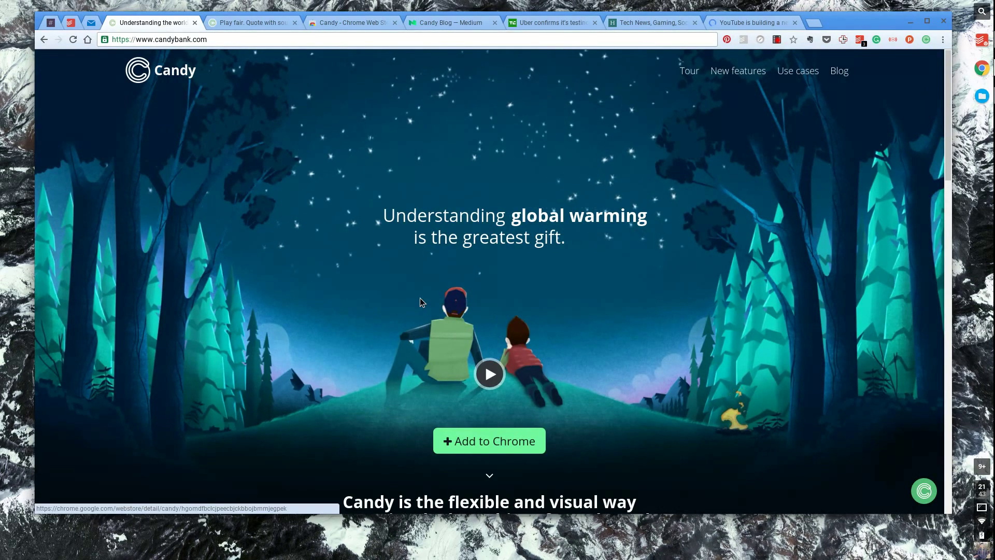
left_click(348, 29)
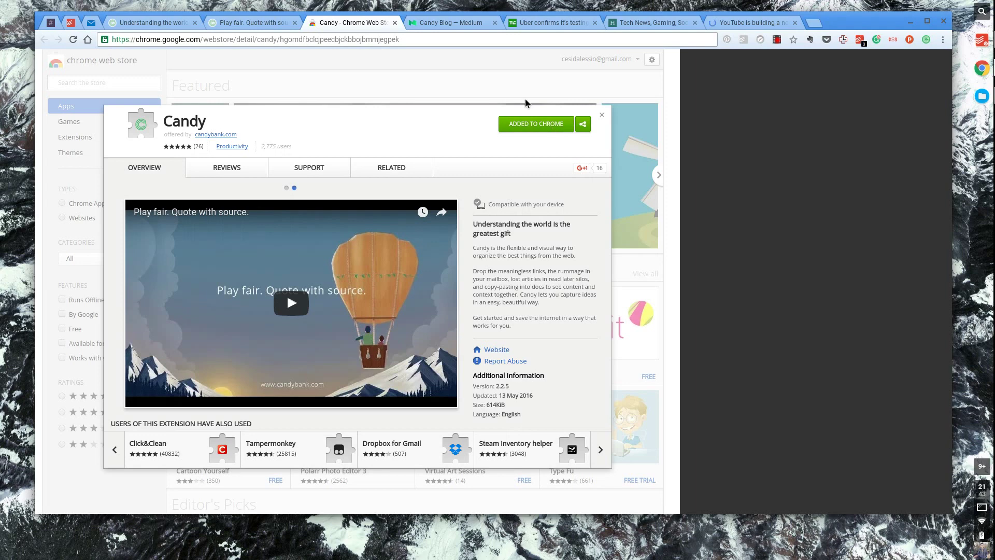
left_click(187, 22)
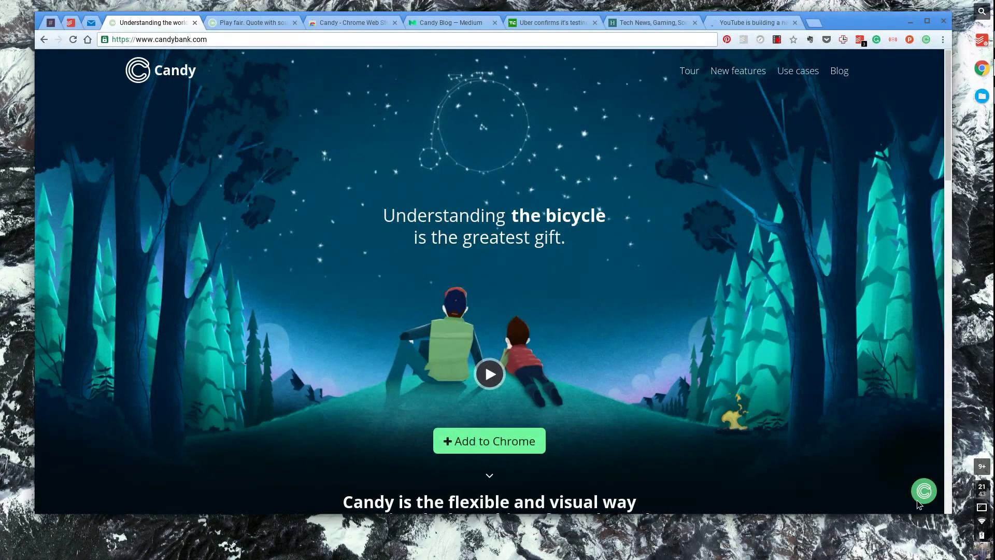
mouse_move(924, 493)
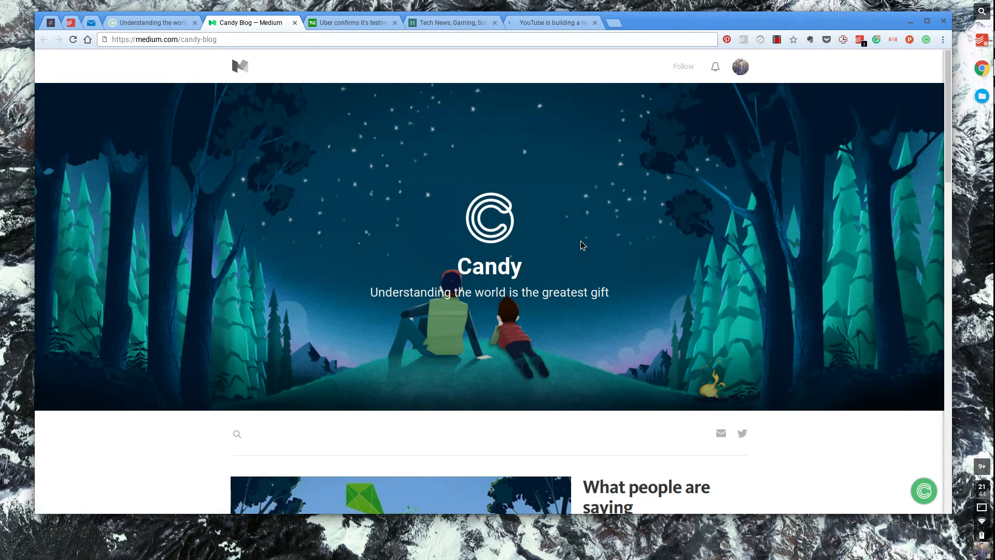
Save the Candy Blog page on Medium as a Candy titled "Candy #1".
scroll(581, 240, "down", 3)
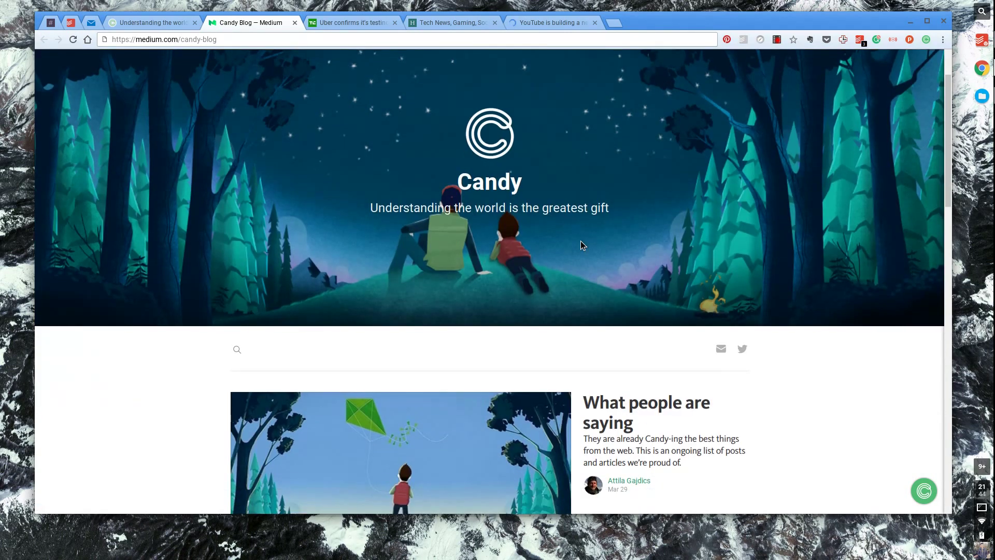
scroll(580, 241, "up", 3)
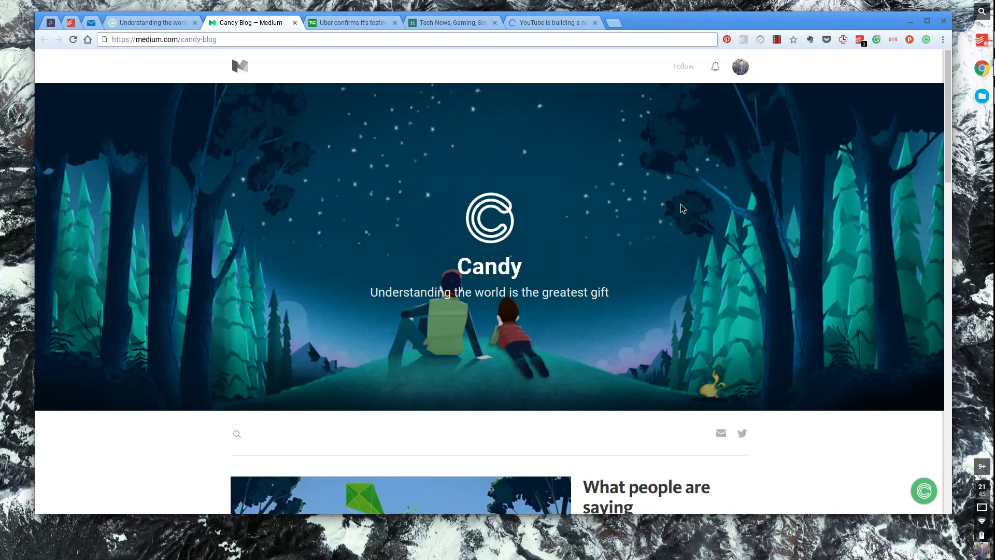
mouse_move(924, 491)
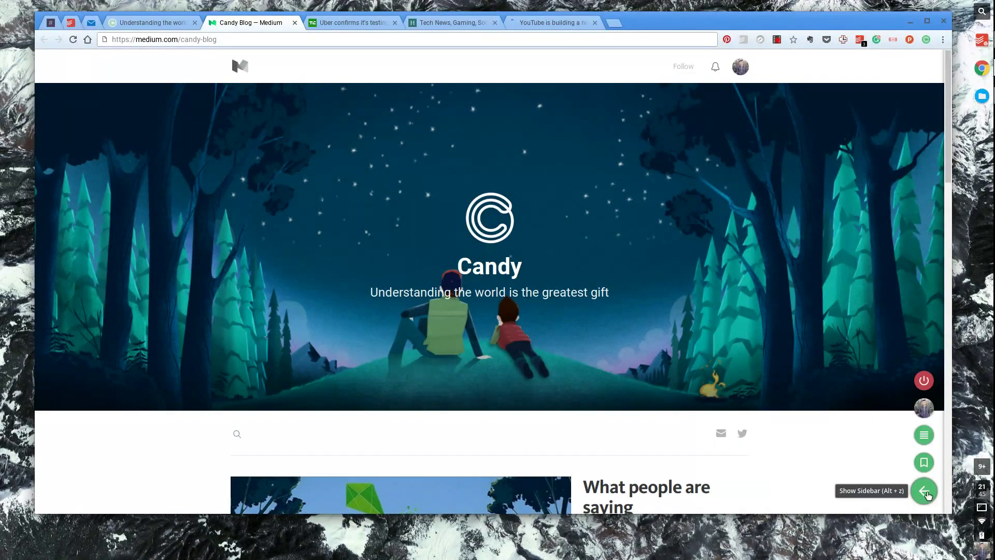
left_click(925, 462)
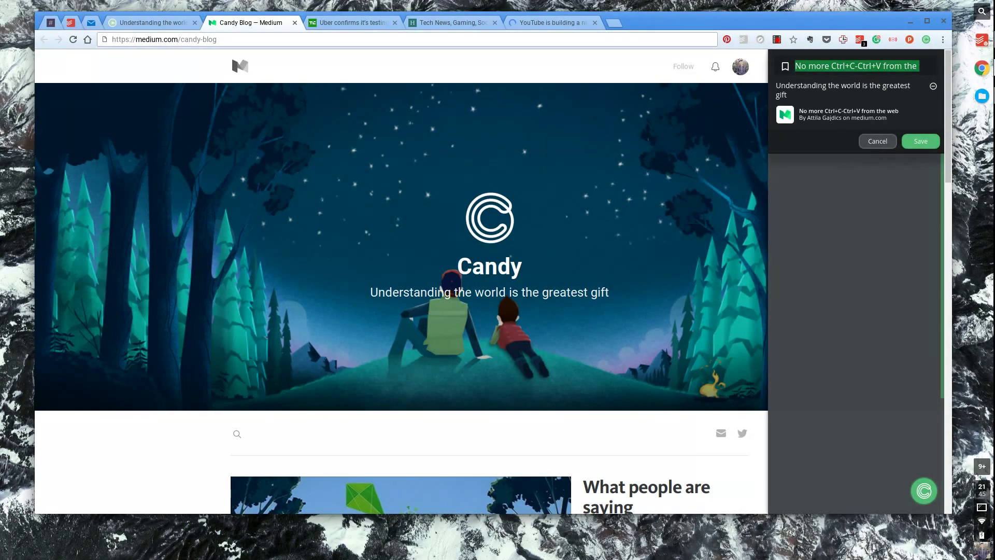
type("Candy ")
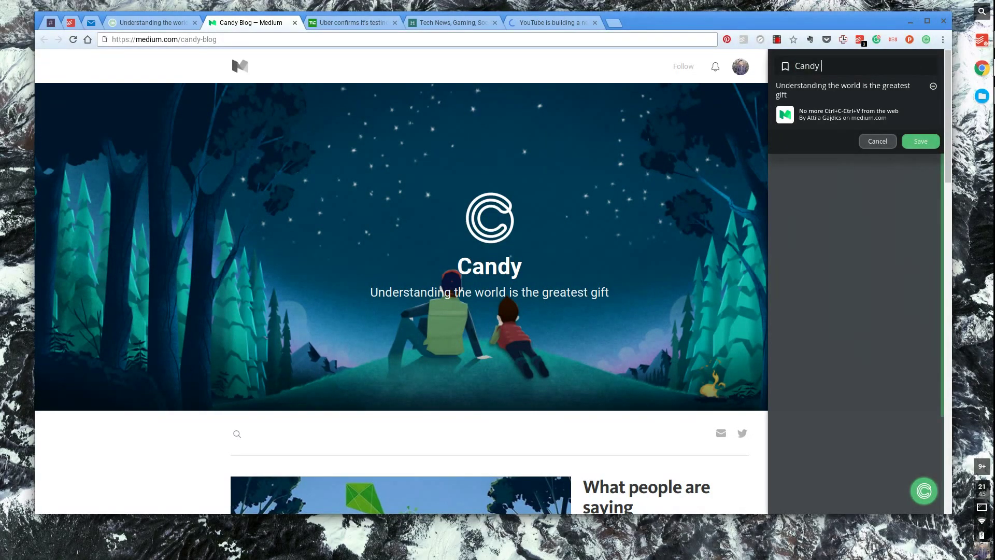
type("1#1")
key("Left")
key("BackSpace")
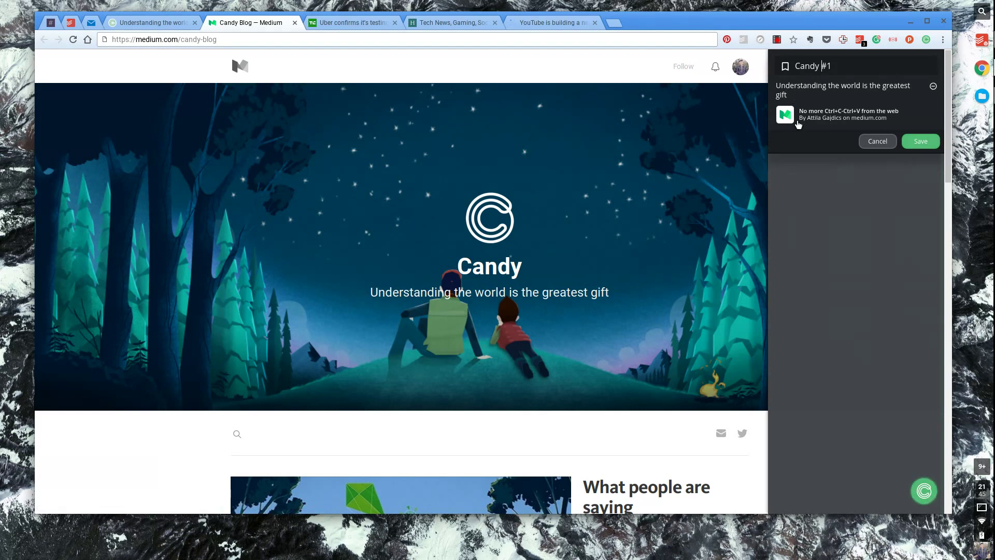
left_click(931, 146)
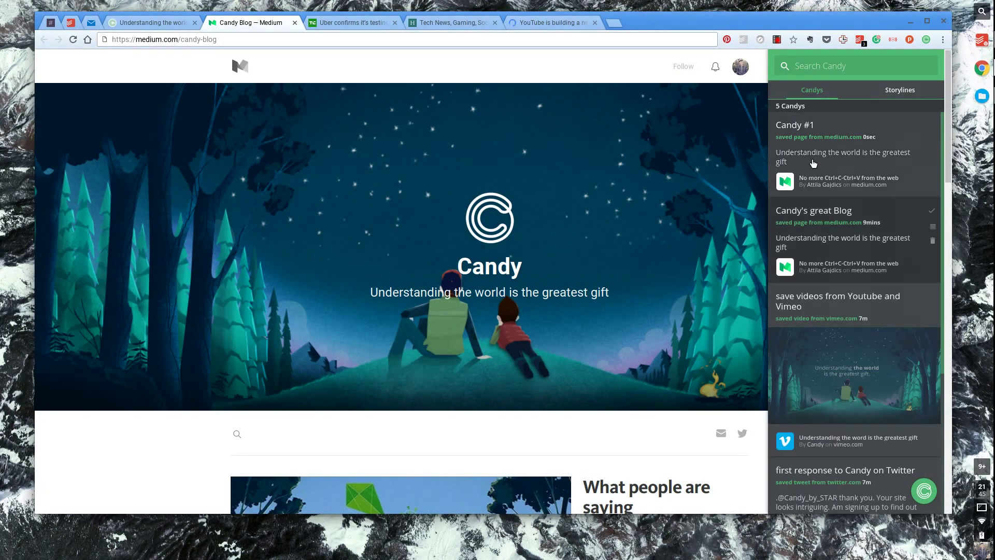
Look through the saved Candys and open the storyline "Your first Storyline - The Guide".
scroll(833, 322, "down", 5)
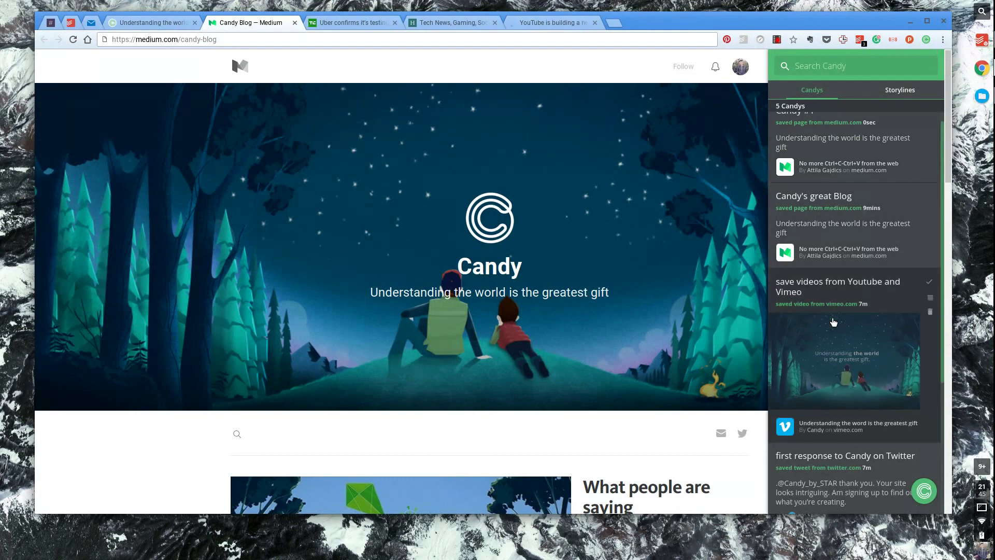
scroll(833, 322, "up", 5)
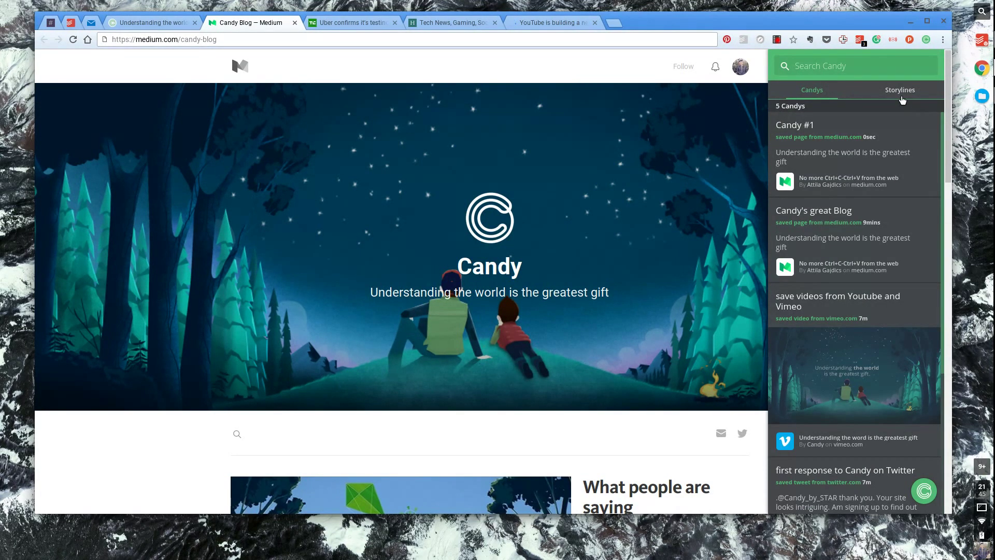
left_click(905, 95)
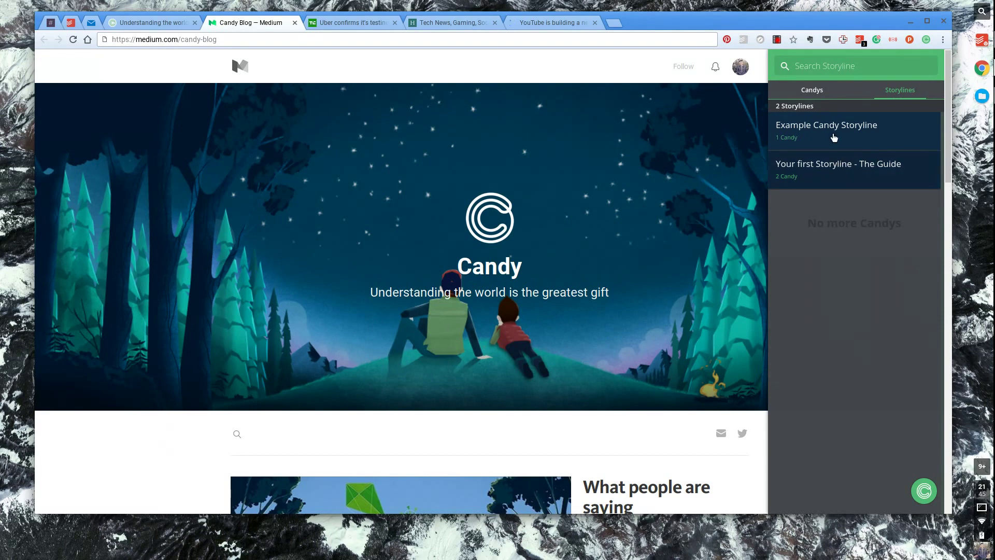
left_click(852, 171)
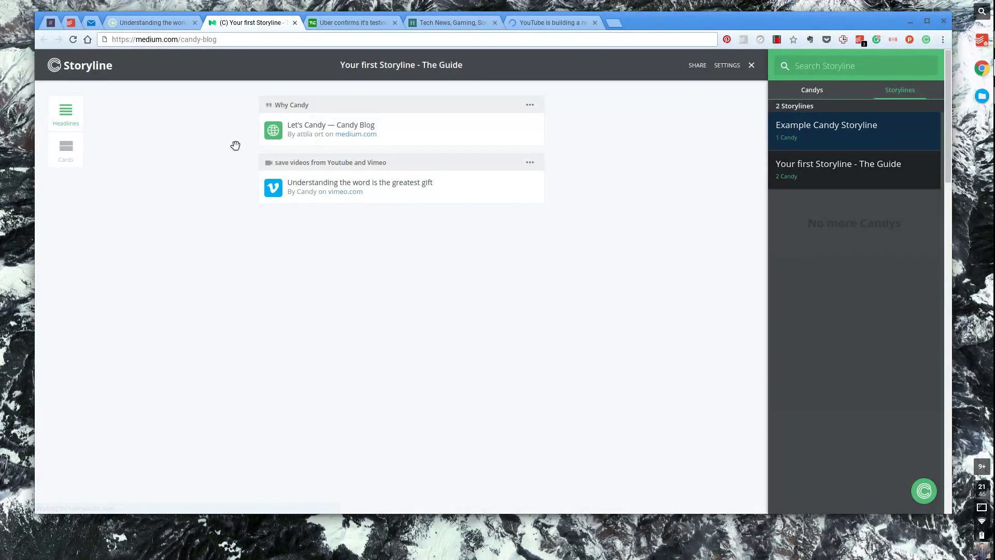
Examine the saved video's options and the storyline's share and settings options, and close the storyline.
mouse_move(287, 108)
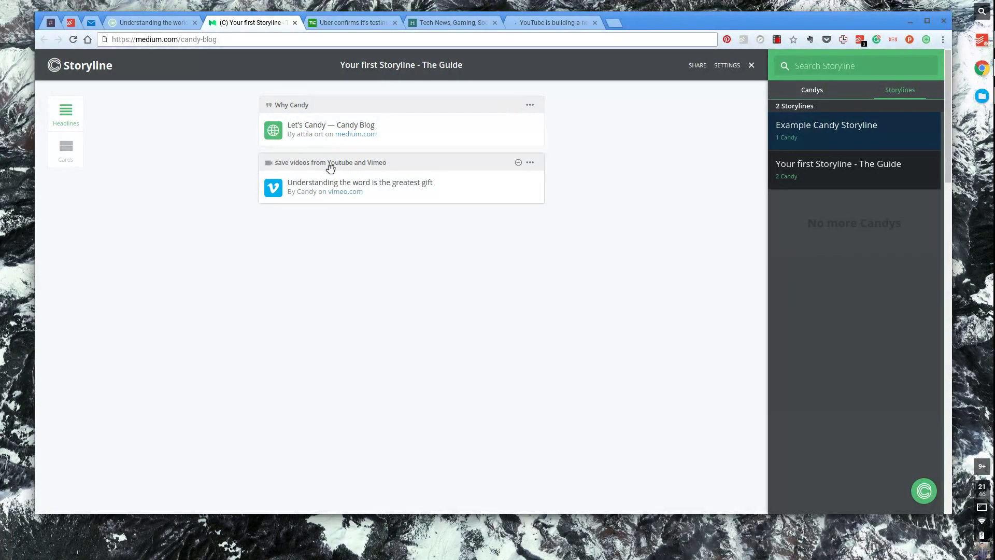
left_click(530, 164)
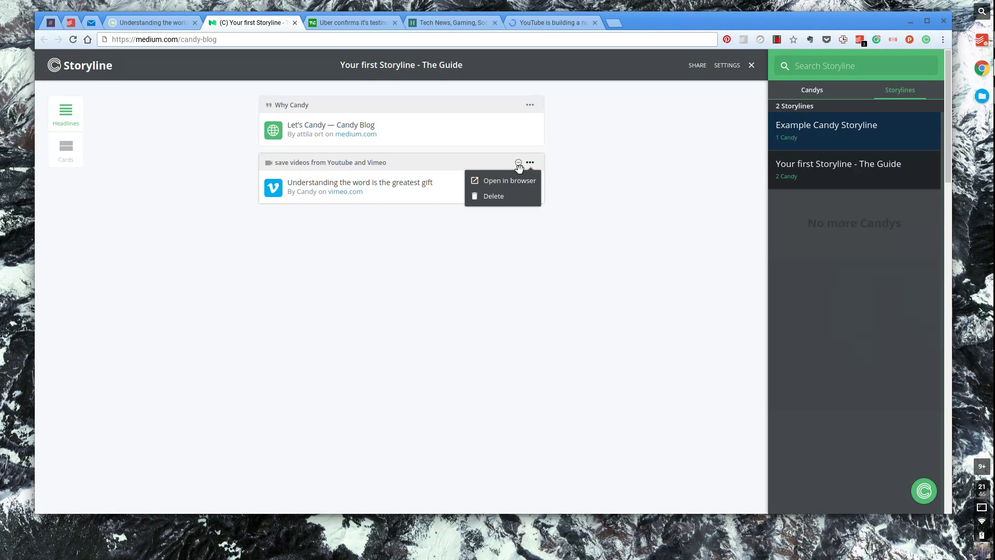
left_click(560, 145)
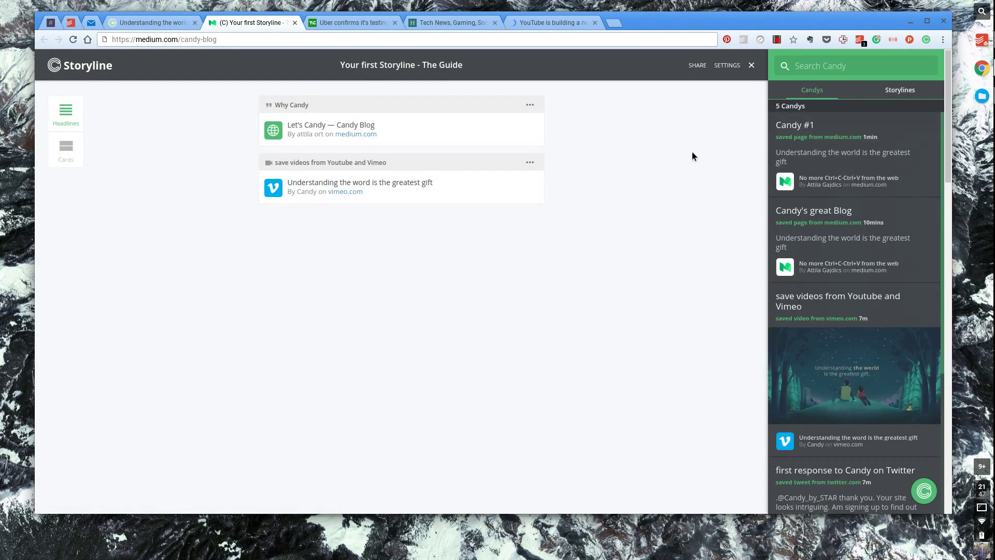
left_click(705, 69)
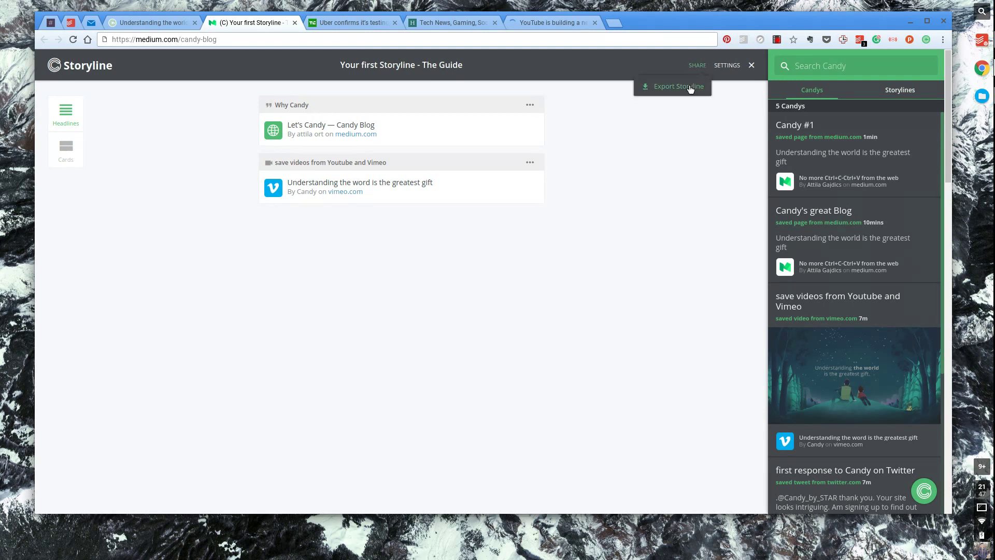
left_click(734, 72)
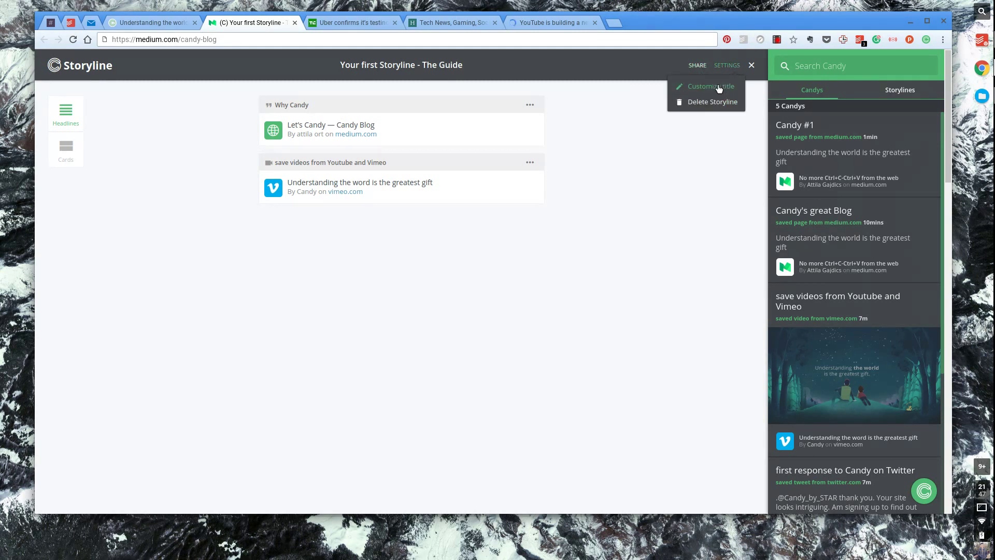
left_click(752, 66)
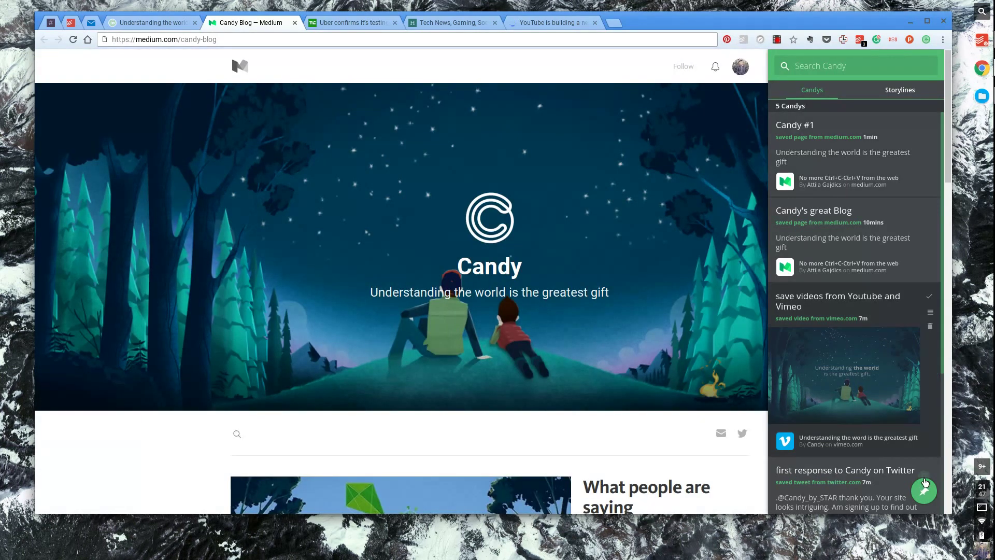
Pin the Candy sidebar and check its lists of Storylines and Candys.
mouse_move(926, 487)
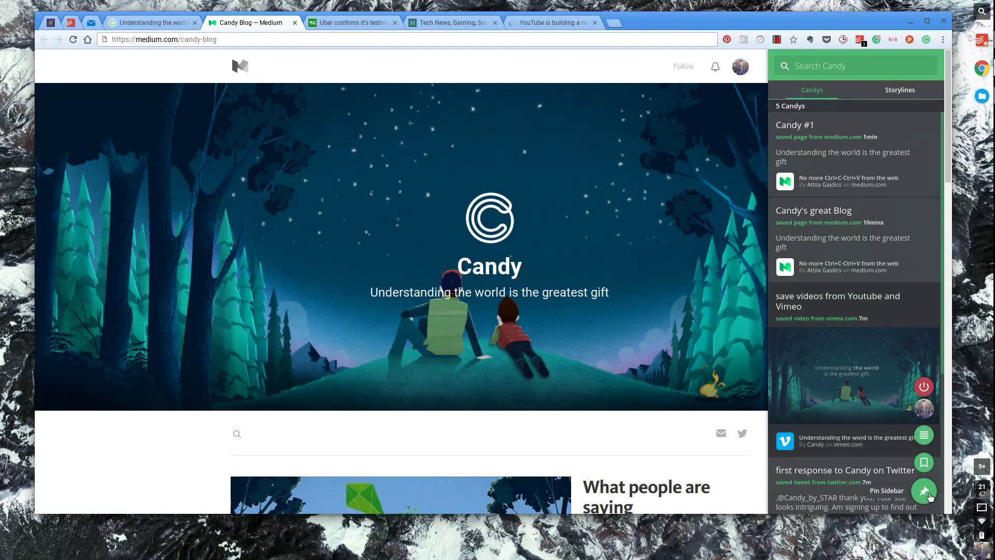
left_click(928, 494)
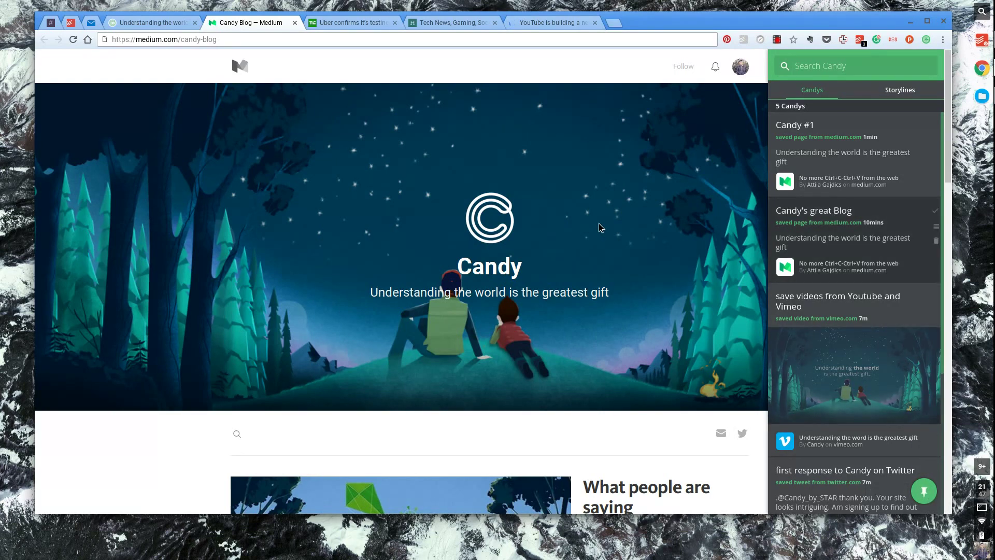
scroll(599, 226, "down", 1)
scroll(607, 213, "up", 1)
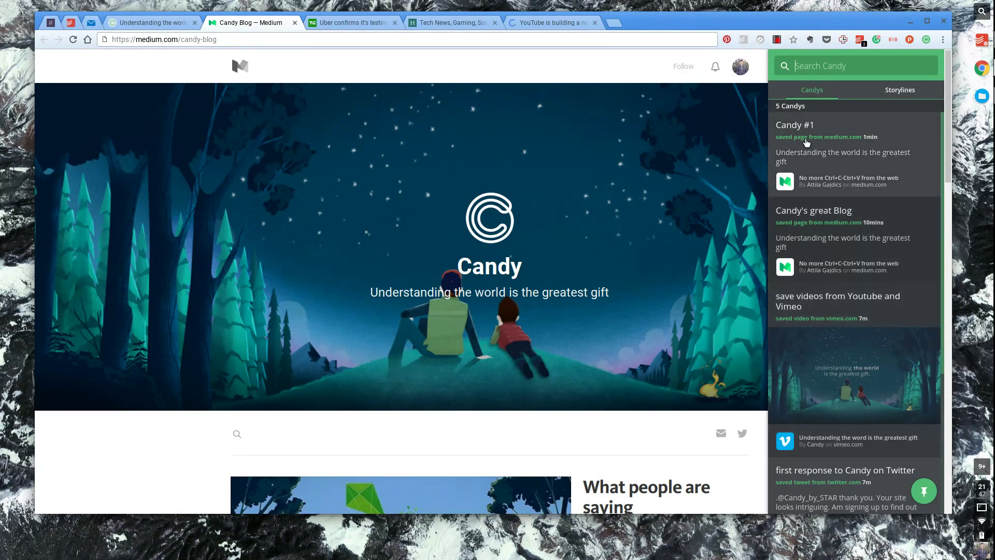
left_click(905, 92)
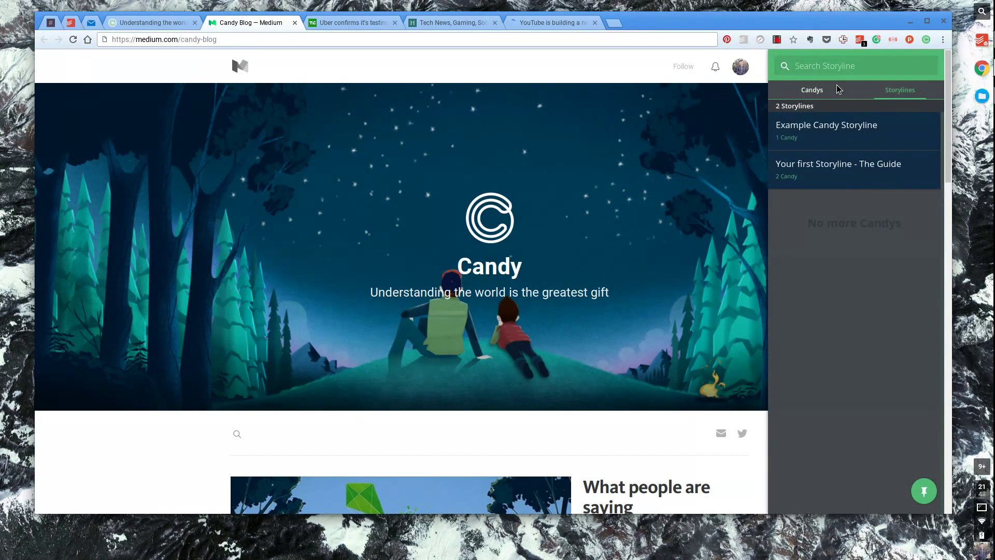
left_click(824, 92)
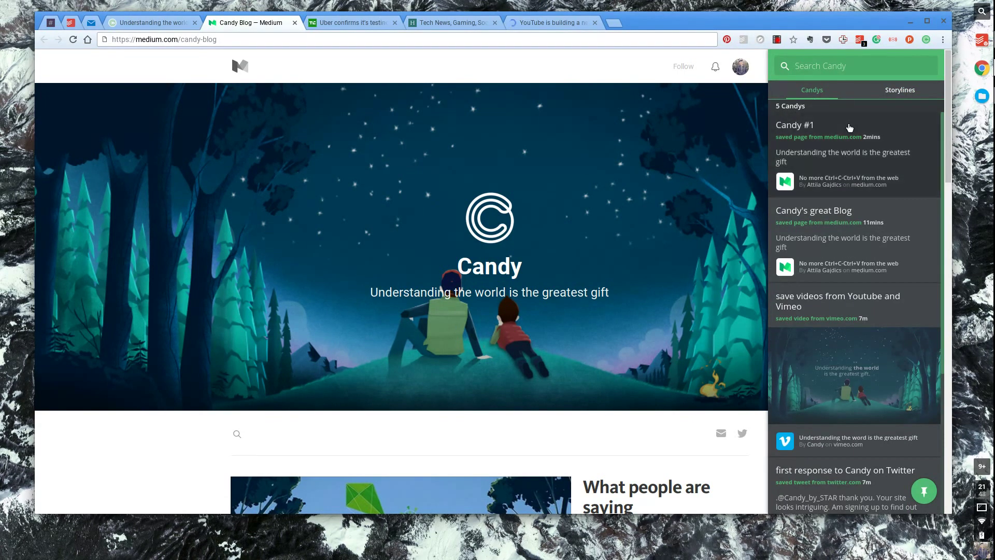
Add Candy #1 to the storylines "Your first Storyline - The Guide" and "Example Candy Storyline".
mouse_move(859, 152)
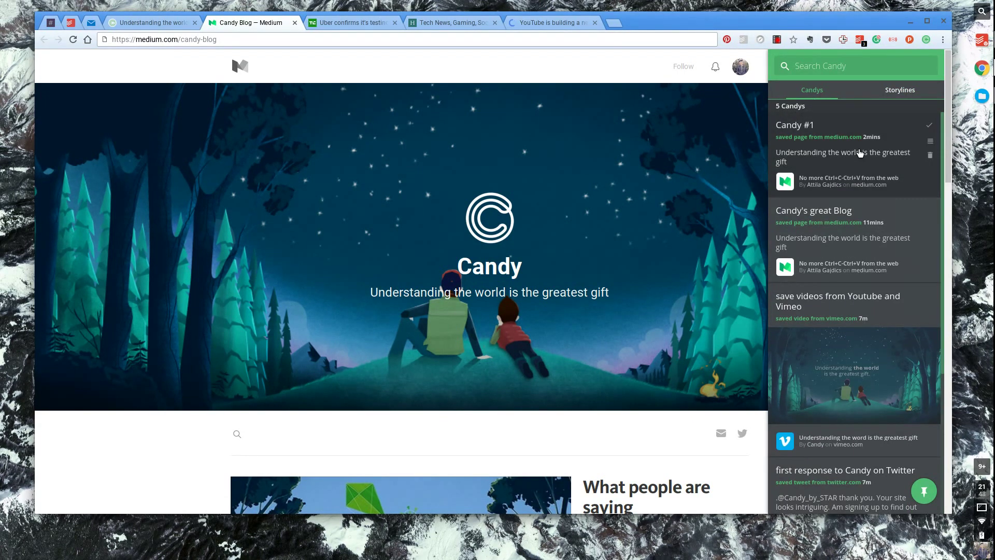
left_click(932, 143)
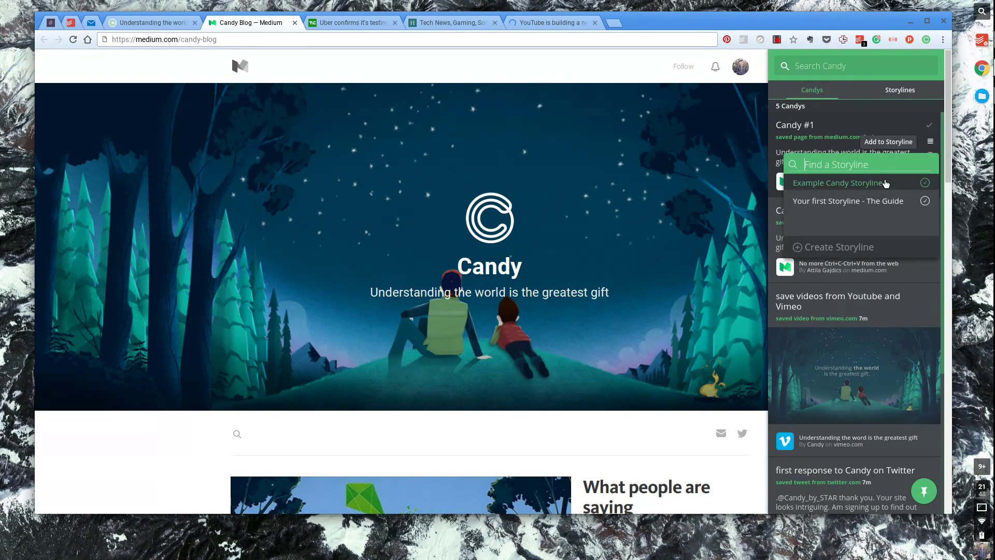
left_click(925, 201)
left_click(926, 183)
left_click(840, 94)
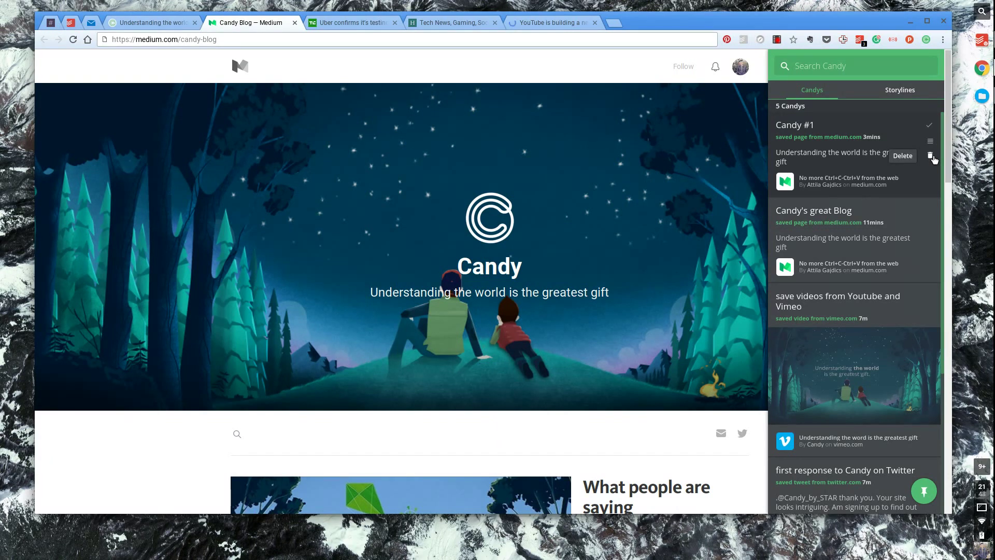
Unpin the Candy sidebar and review the extension's quick actions for saving the link and turning it off.
left_click(924, 493)
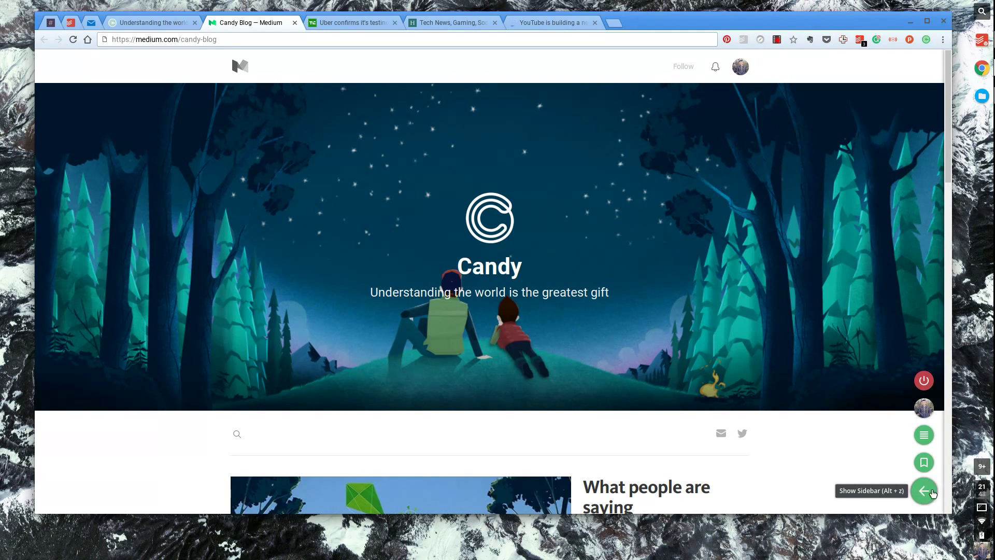
left_click(926, 463)
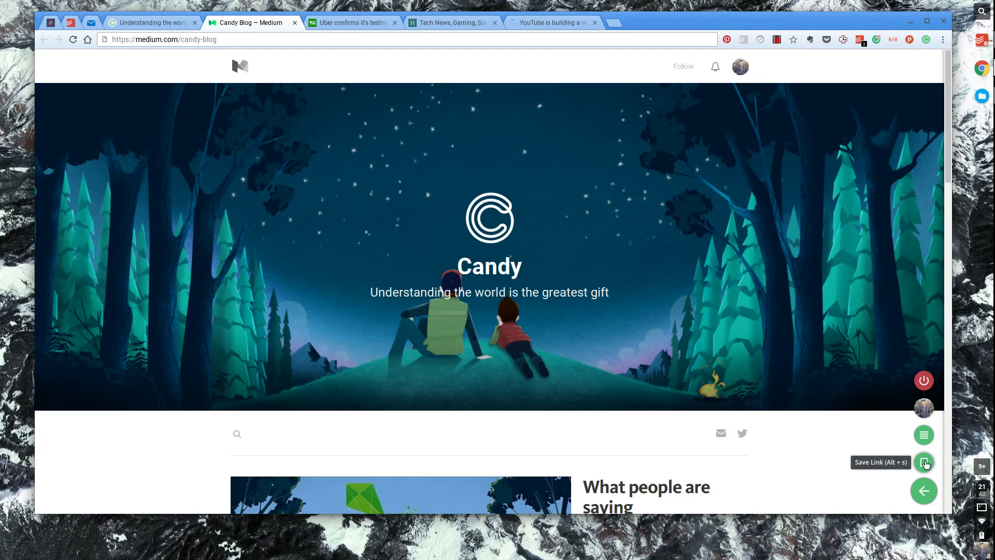
left_click(926, 383)
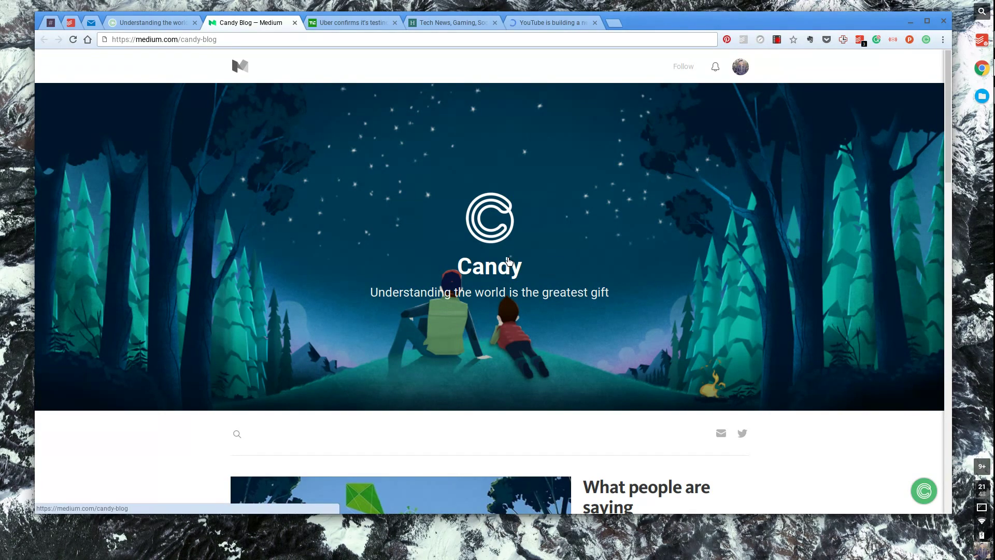
Look through the featured and latest posts on the Candy blog and close the blog.
scroll(509, 261, "down", 1)
scroll(509, 261, "down", 5)
scroll(475, 242, "down", 6)
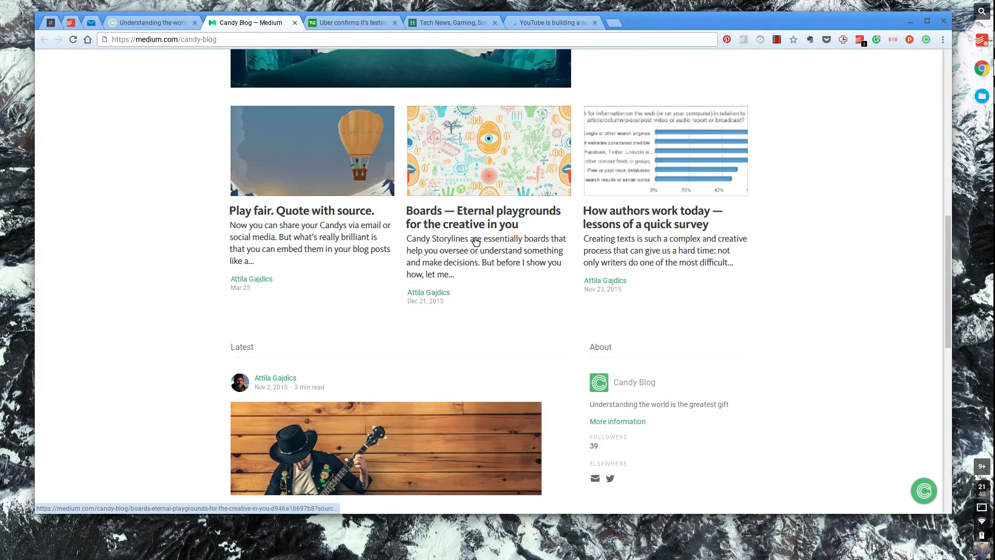
scroll(476, 242, "down", 2)
scroll(476, 242, "up", 13)
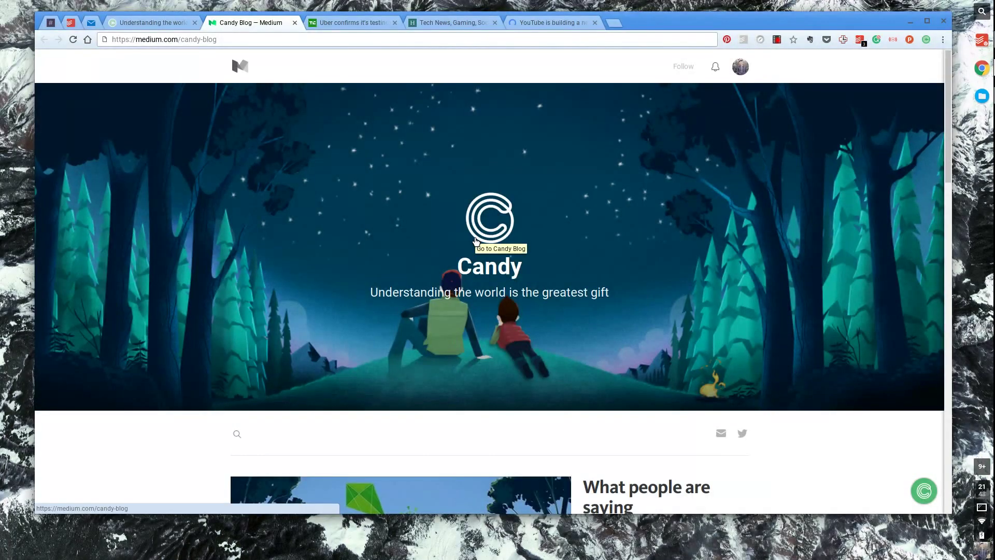
scroll(244, 198, "down", 2)
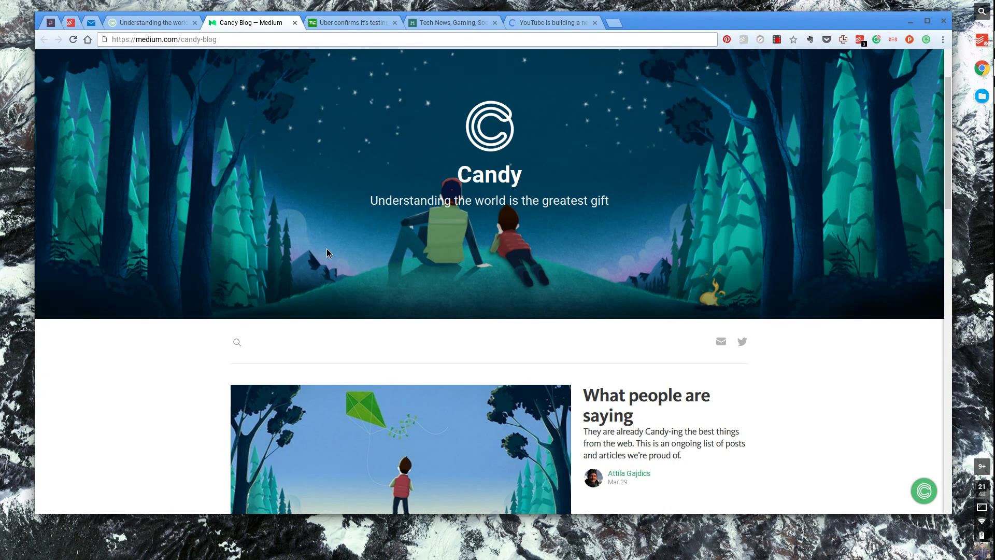
scroll(326, 248, "down", 7)
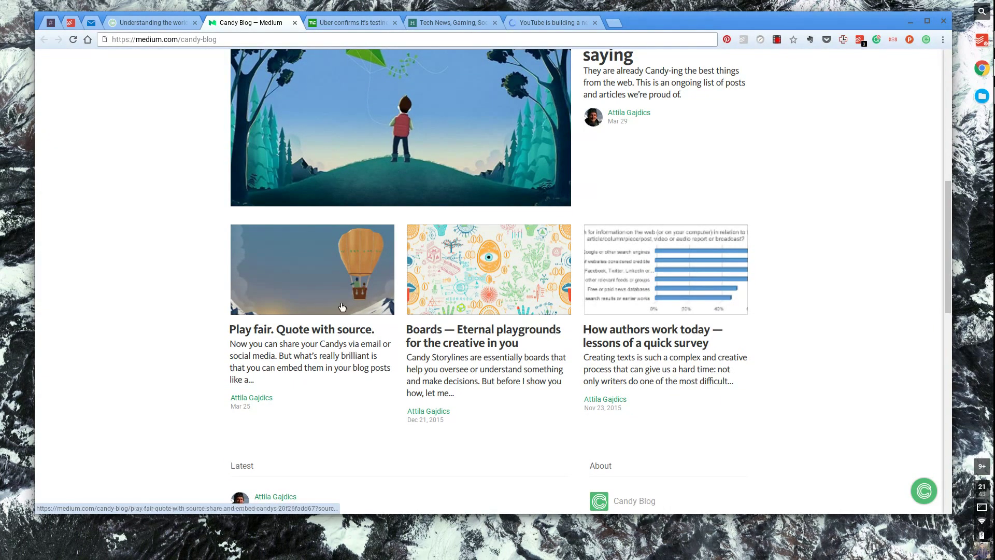
scroll(339, 304, "down", 4)
scroll(441, 364, "up", 7)
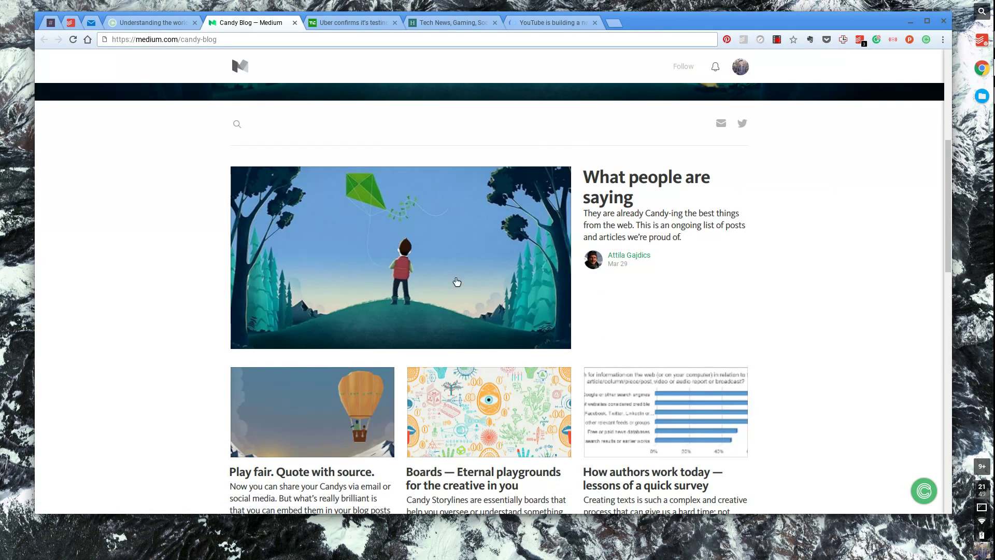
left_click(295, 23)
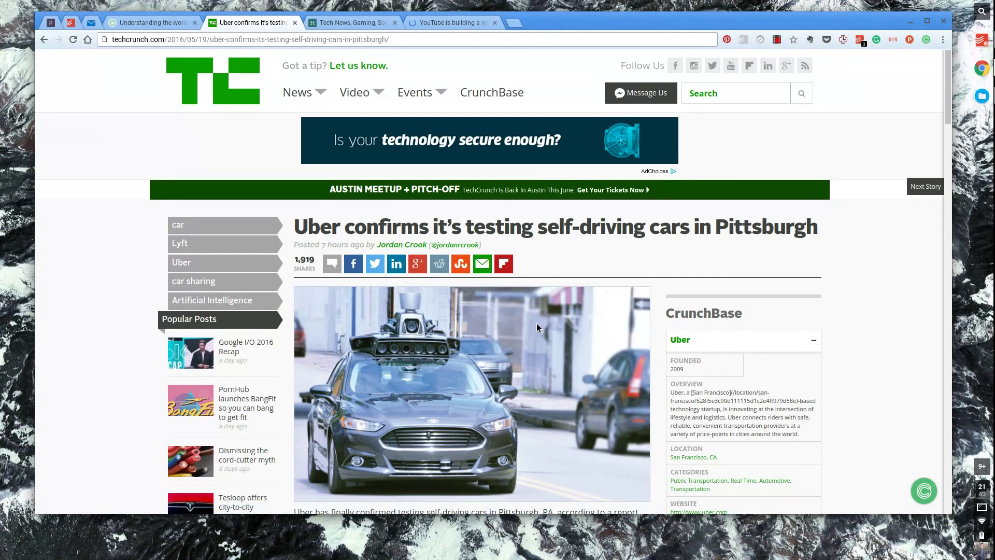
Save the TechCrunch article about Uber's self-driving cars as a Candy named "Why Uber should not be a taxi company?".
scroll(536, 327, "down", 2)
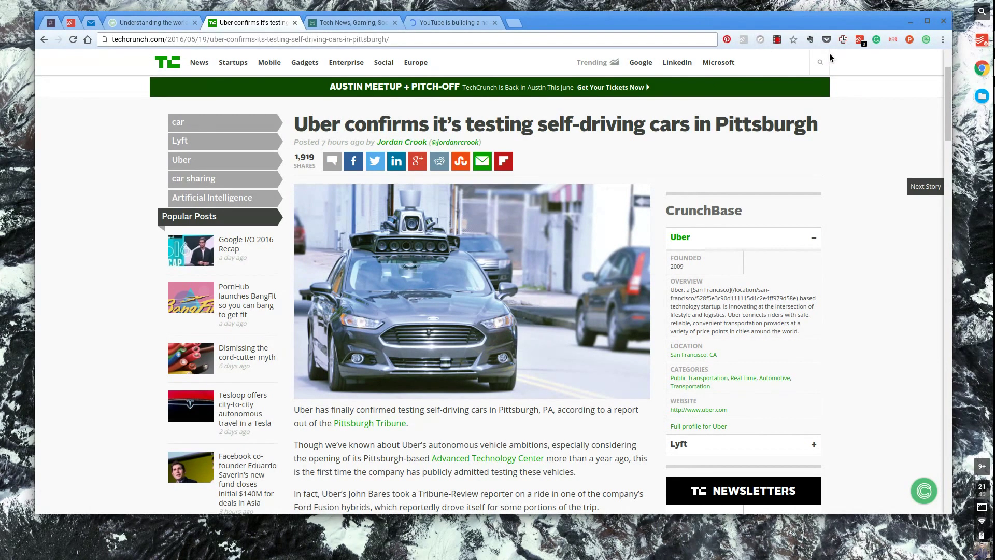
mouse_move(933, 488)
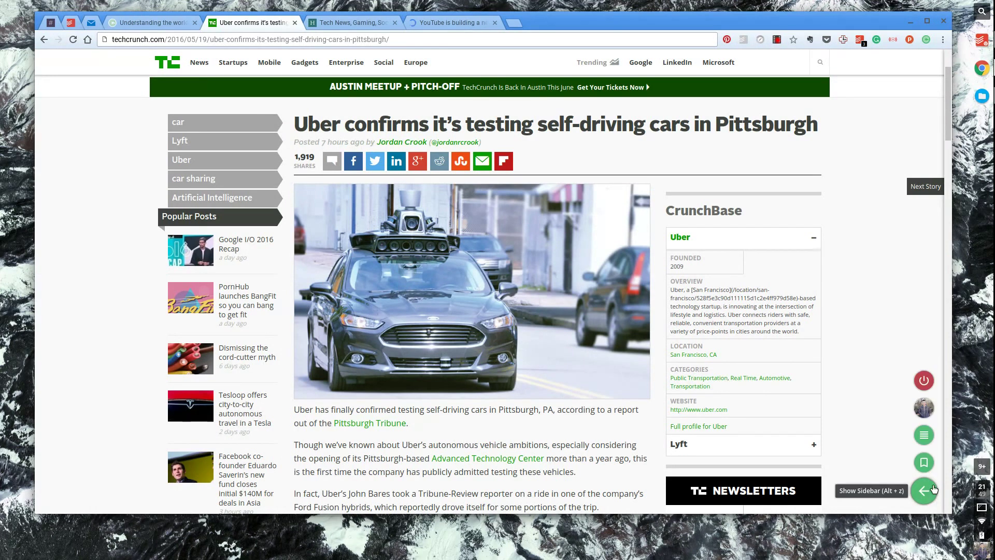
left_click(926, 463)
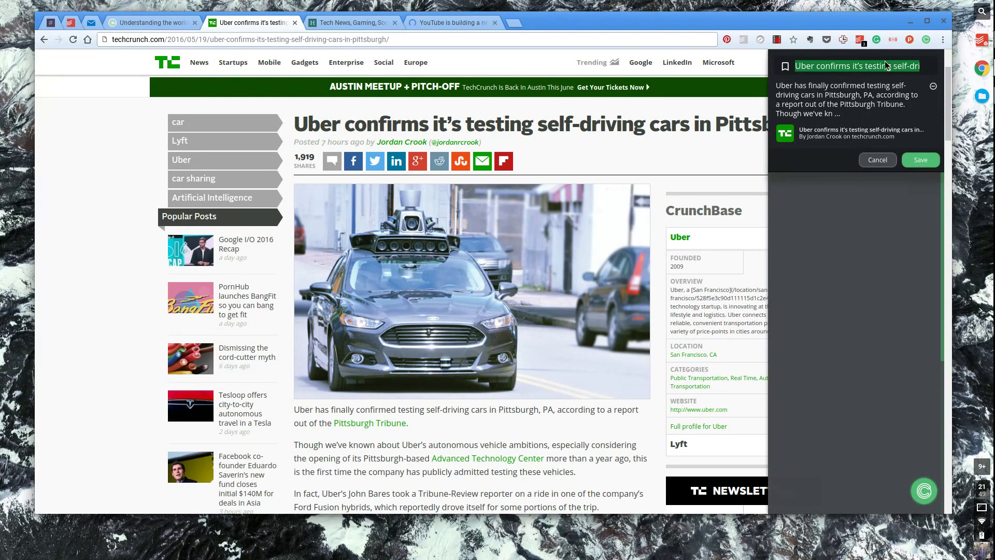
type("Uber")
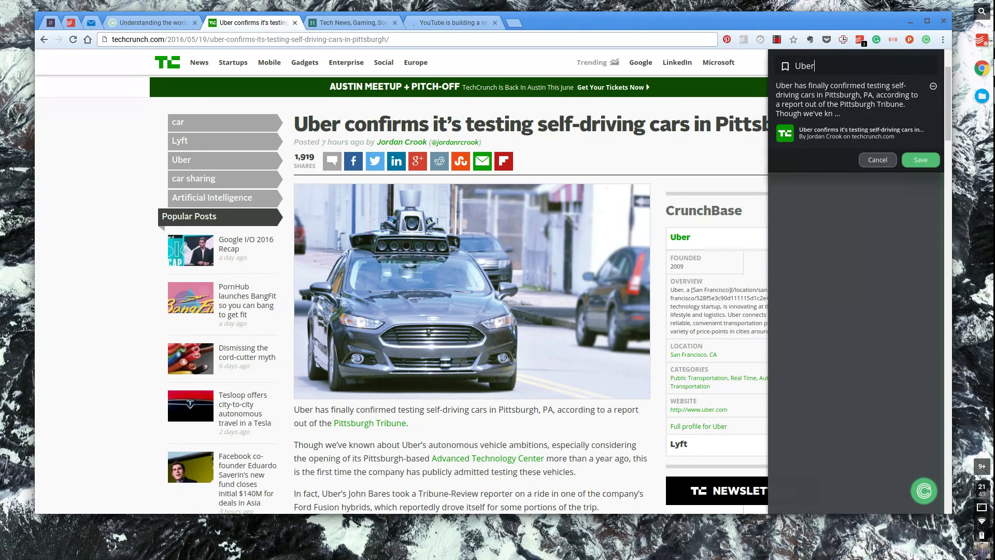
key("ctrl+a")
type("Why Uber should not be a ")
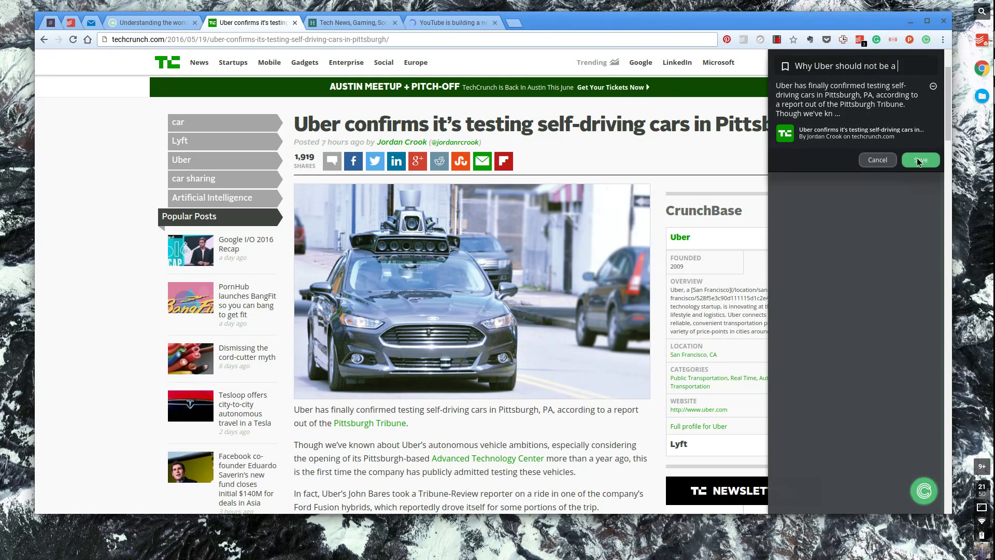
type("taxi company?")
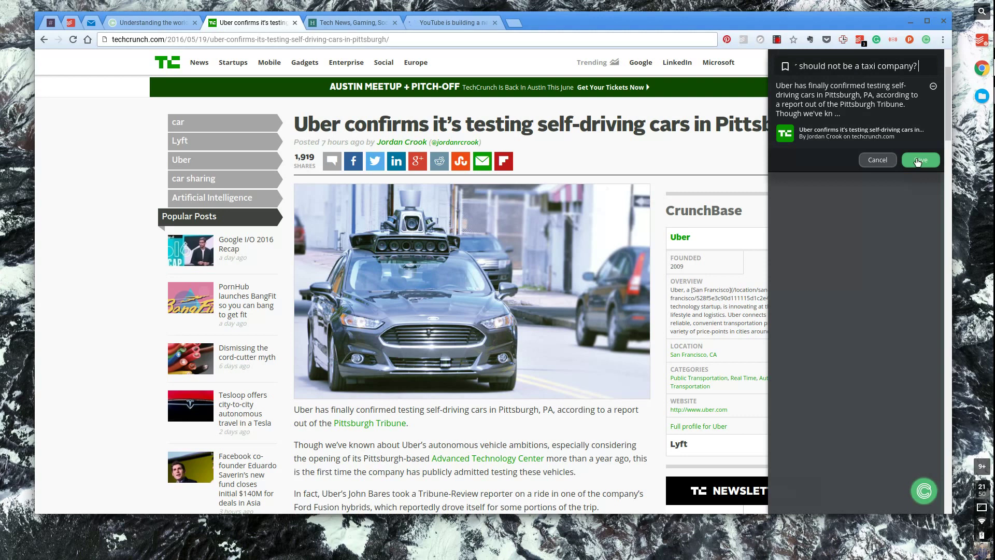
left_click(920, 161)
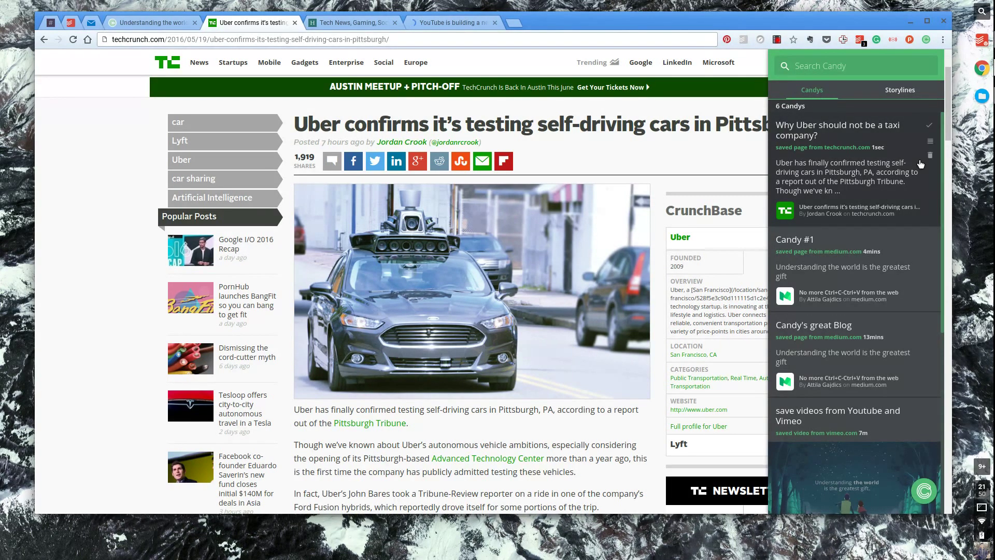
Add the new Uber Candy to a newly created storyline named "Uber Research project" and open that storyline.
left_click(932, 144)
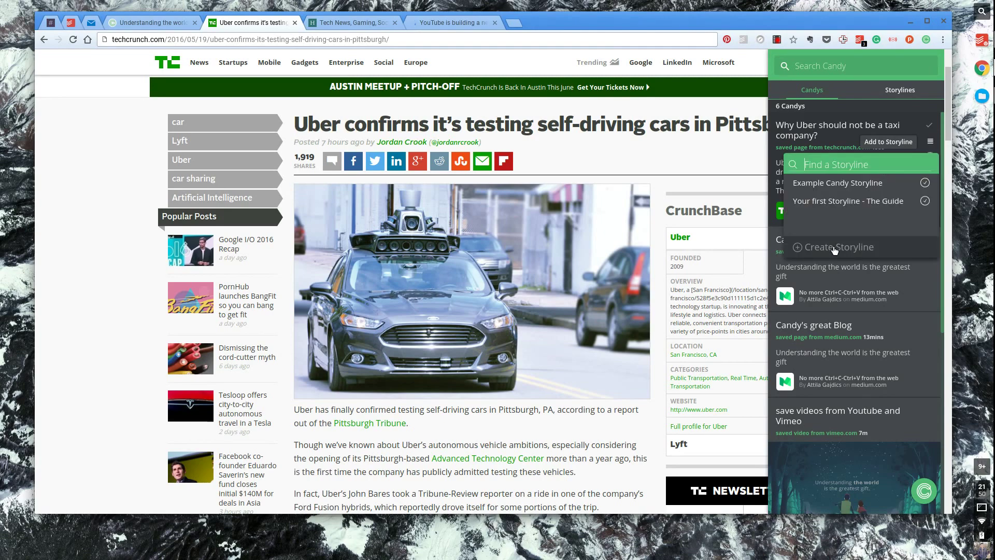
type("Uber")
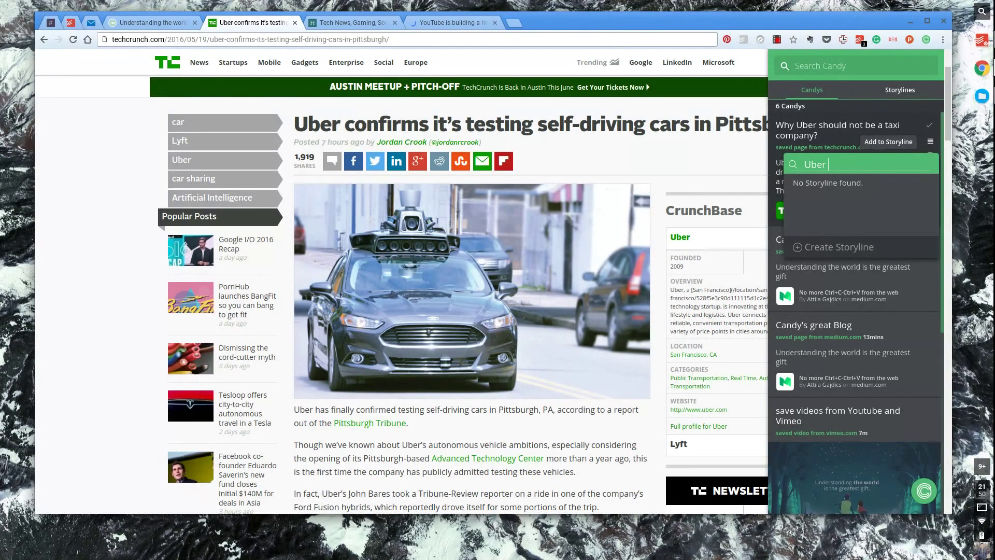
key("BackSpace")
key("BackSpace")
key("BackSpace")
left_click(803, 249)
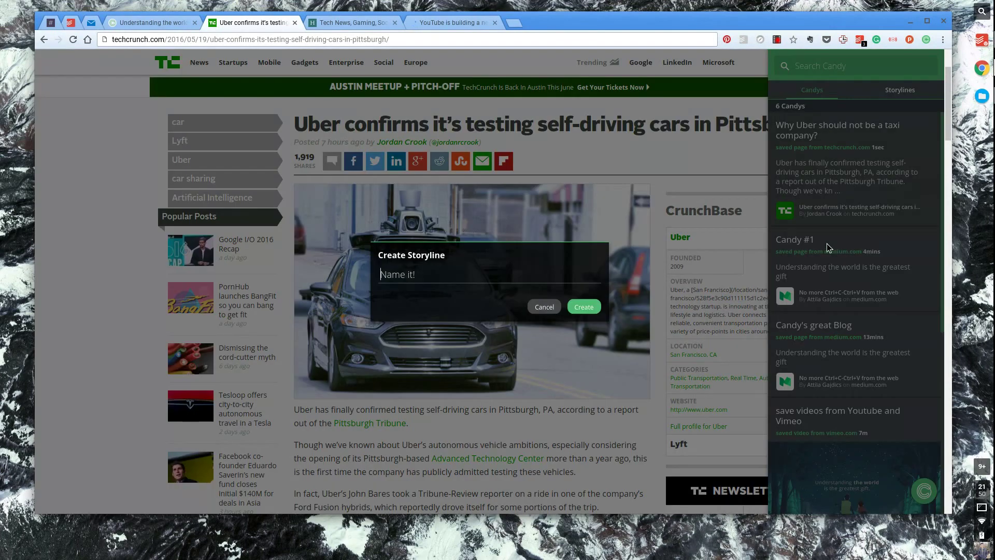
type("Uber Research project")
left_click(591, 309)
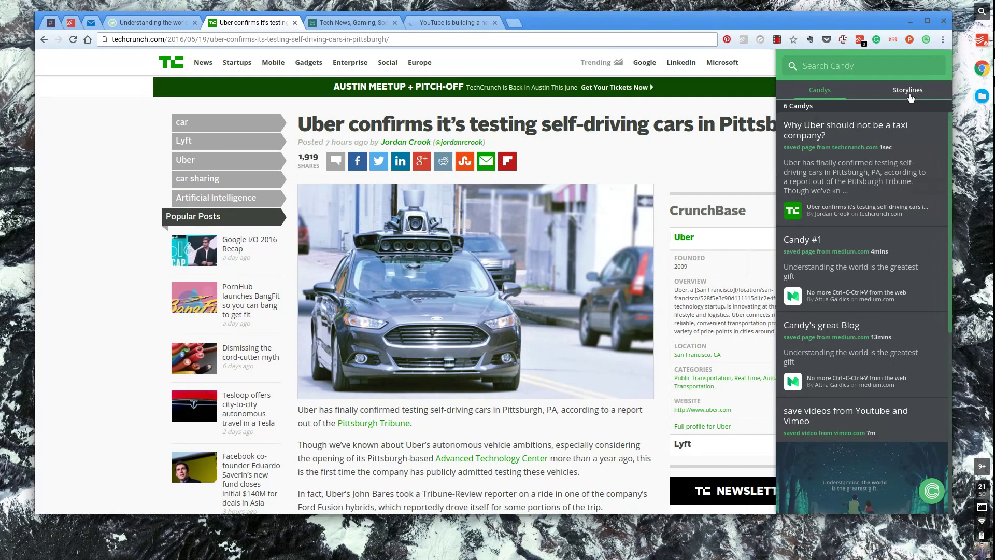
left_click(911, 98)
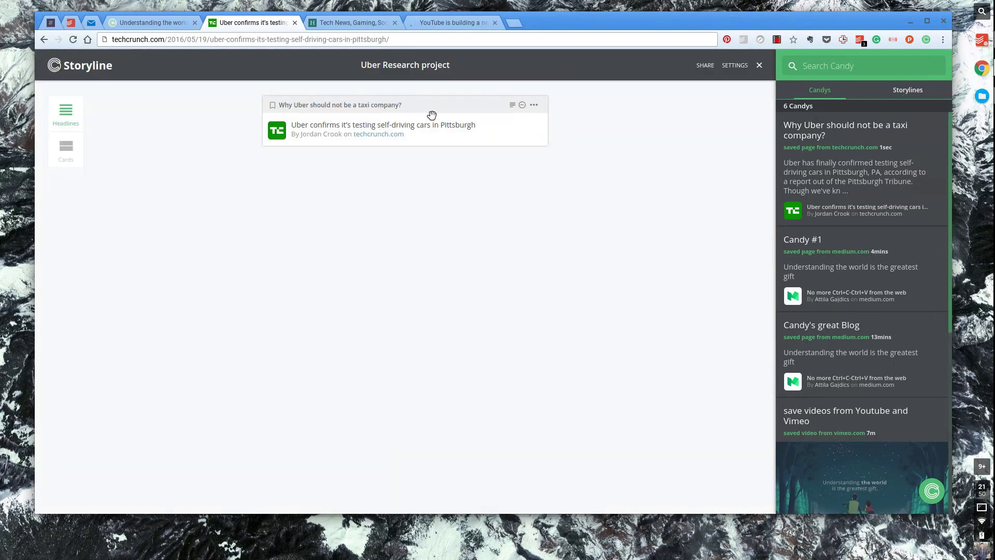
left_click_drag(434, 134, 120, 138)
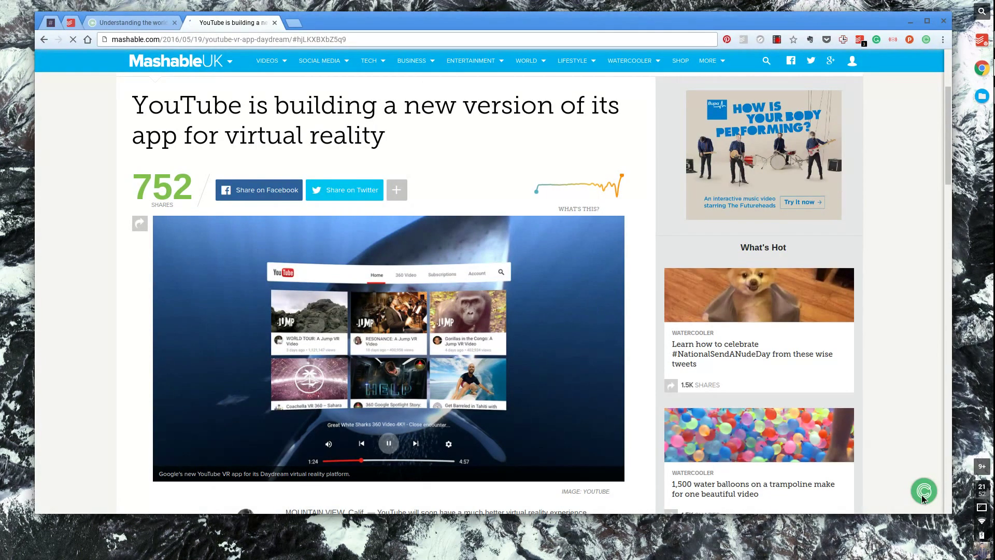
Save the Mashable article about YouTube's virtual reality app as a Candy under its own title.
left_click(930, 494)
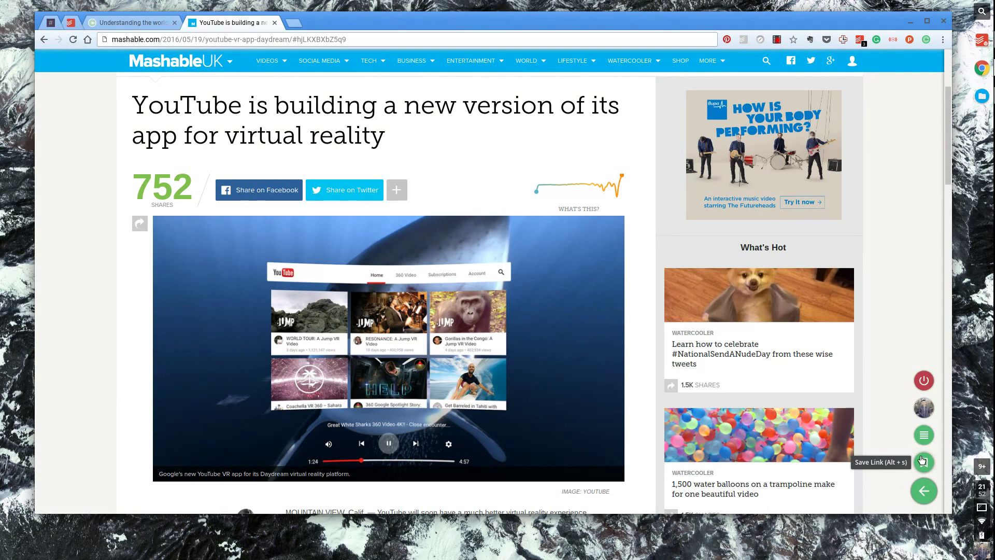
left_click(922, 459)
left_click(922, 460)
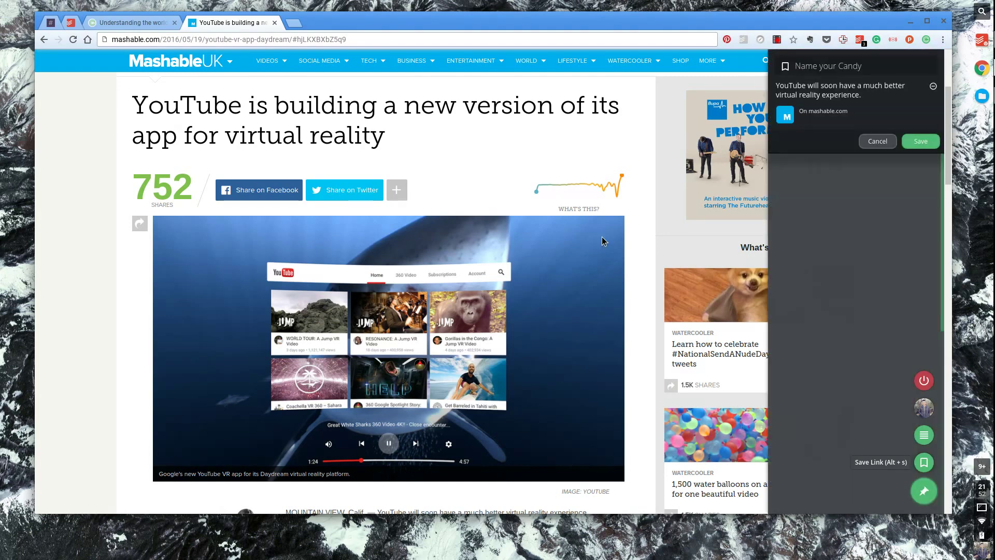
left_click(914, 141)
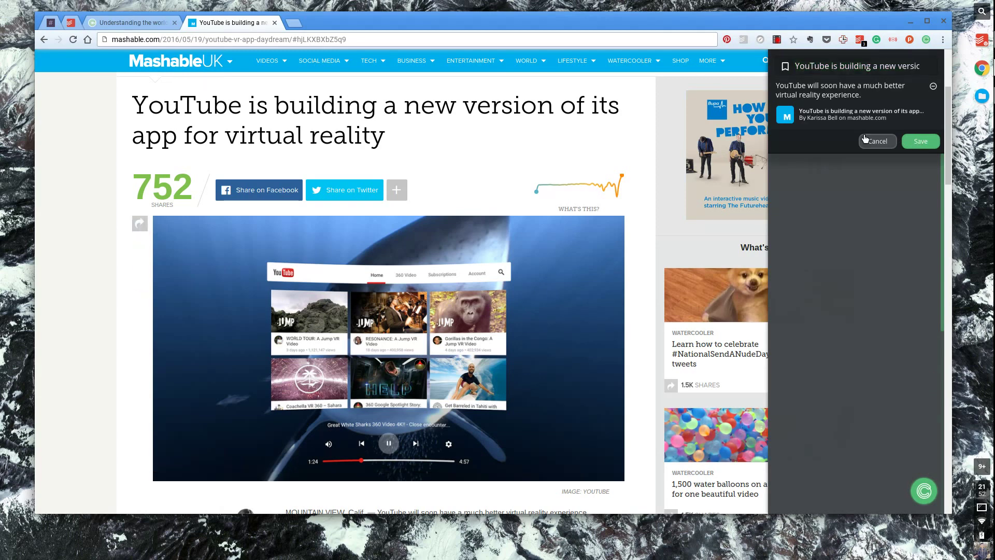
Save the Mashable article's paragraph beginning "Google is making a standalone YouTube app for Daydream" as a quote Candy.
scroll(519, 259, "down", 5)
left_click_drag(286, 265, 575, 296)
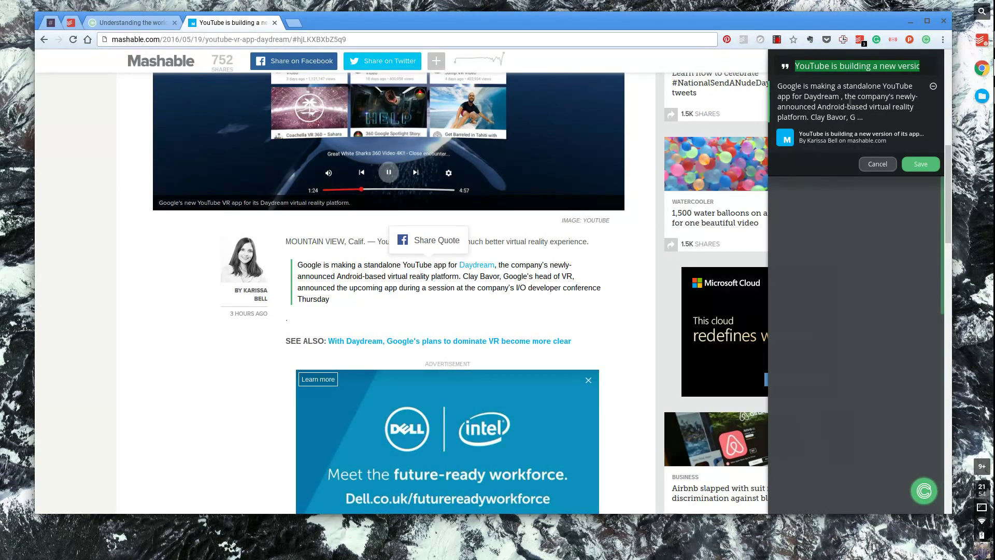
left_click(921, 165)
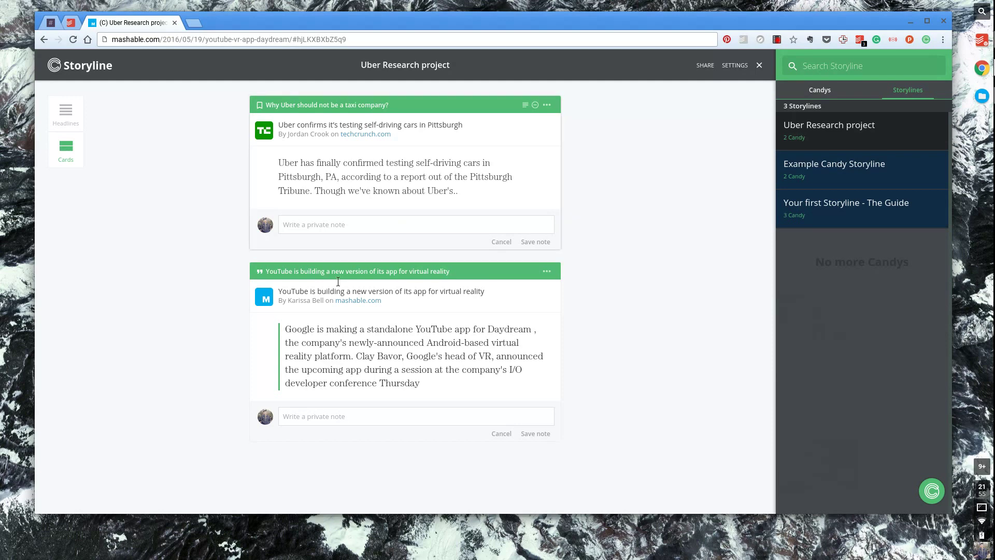
Add the private note "This was a great read." to the Uber Candy in the "Uber Research project" storyline.
left_click_drag(363, 345, 380, 176)
type("This was a great read.")
left_click(541, 242)
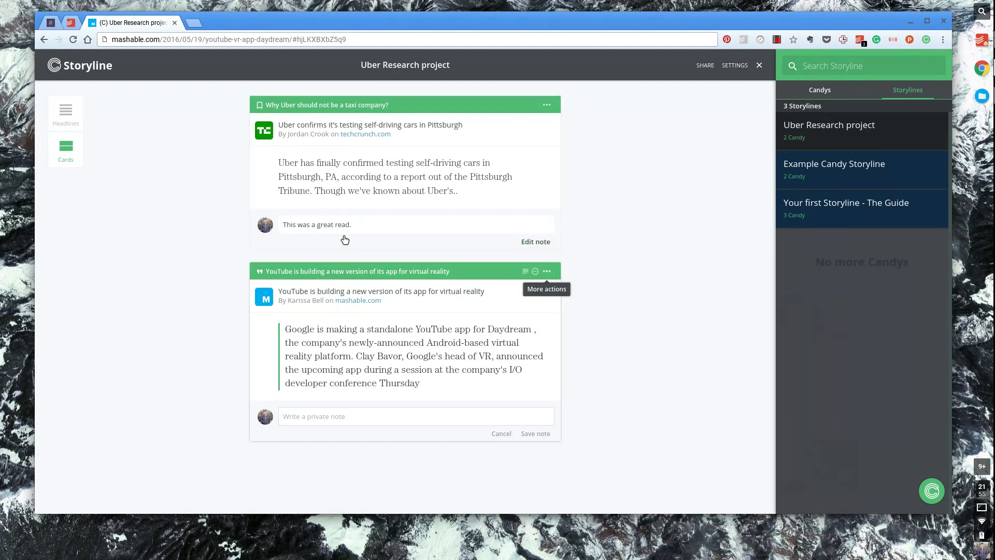
Switch the "Uber Research project" storyline to the Headlines view and close the storyline.
left_click(66, 116)
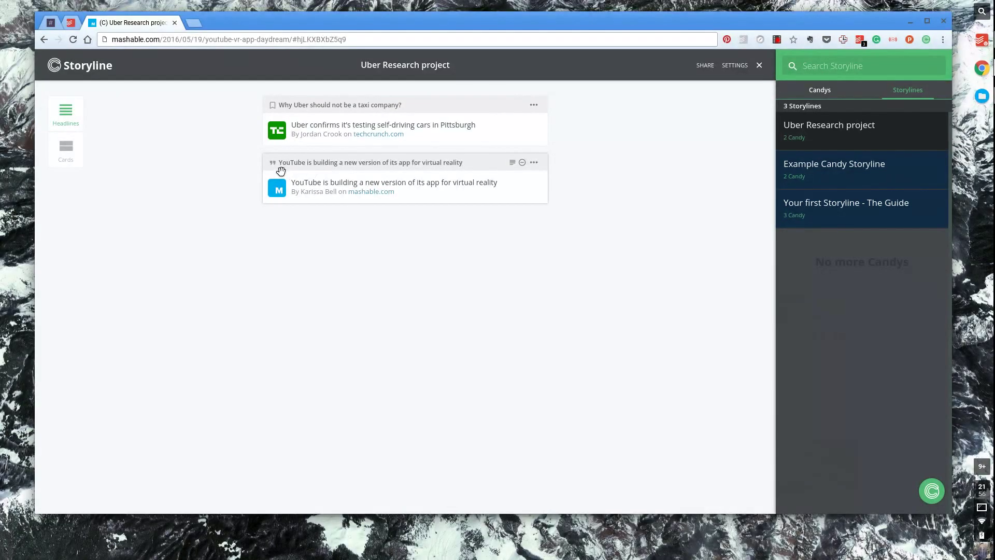
left_click(759, 65)
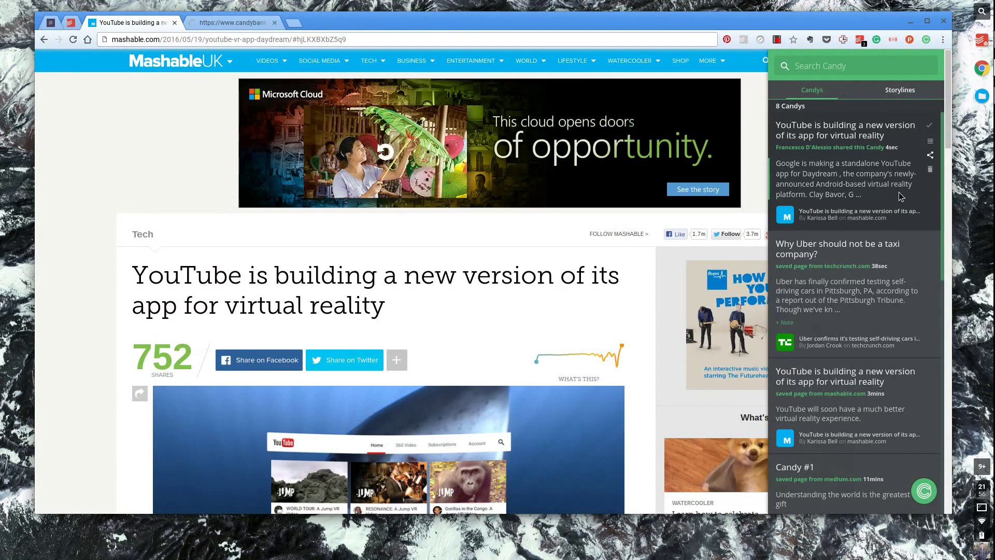
left_click(931, 168)
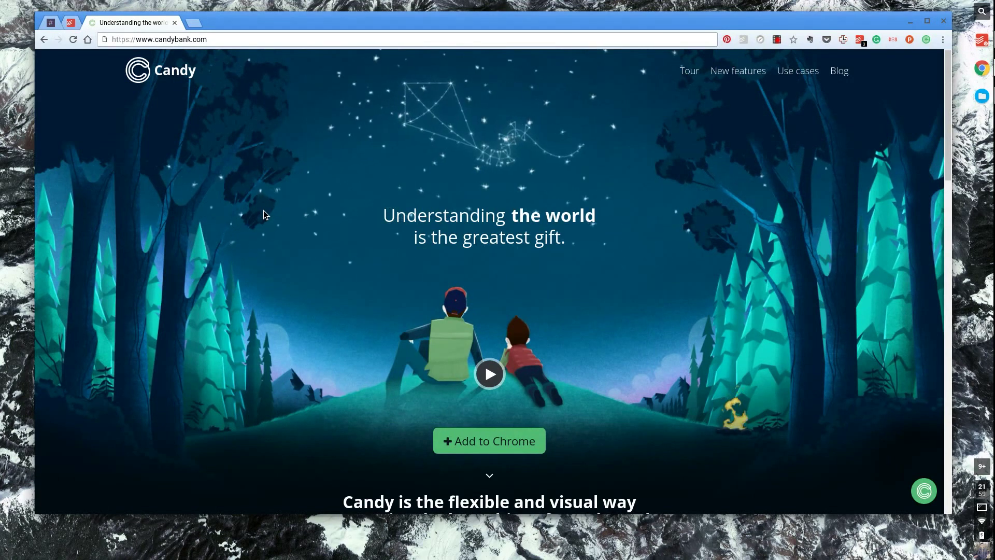
Review the list of saved Candys in the sidebar on the Candy website and close the sidebar.
left_click(924, 490)
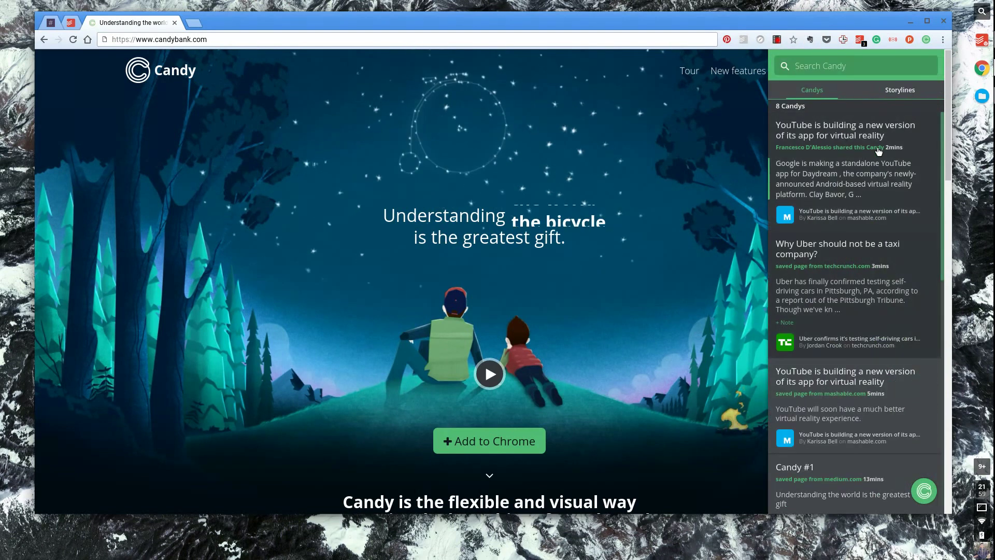
scroll(872, 467, "down", 6)
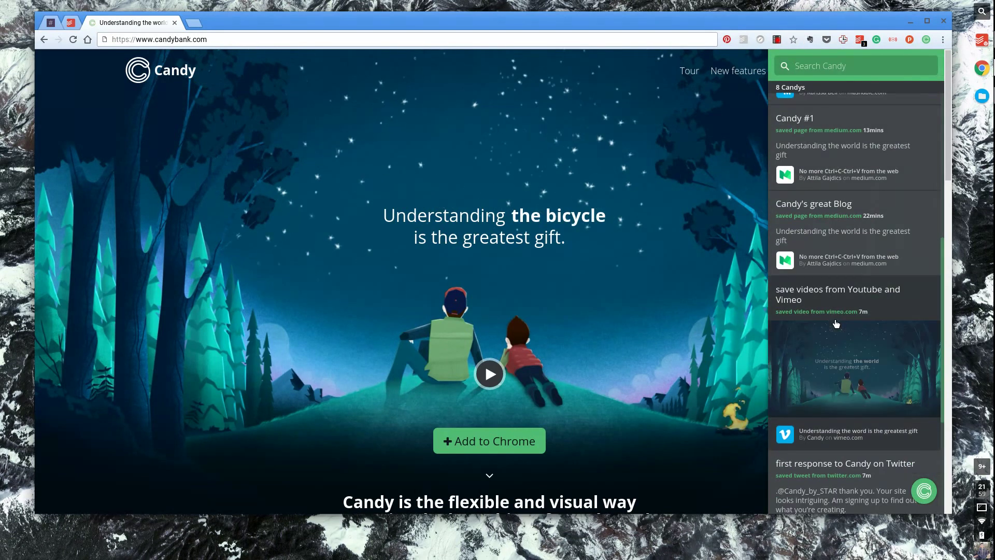
scroll(840, 208, "up", 6)
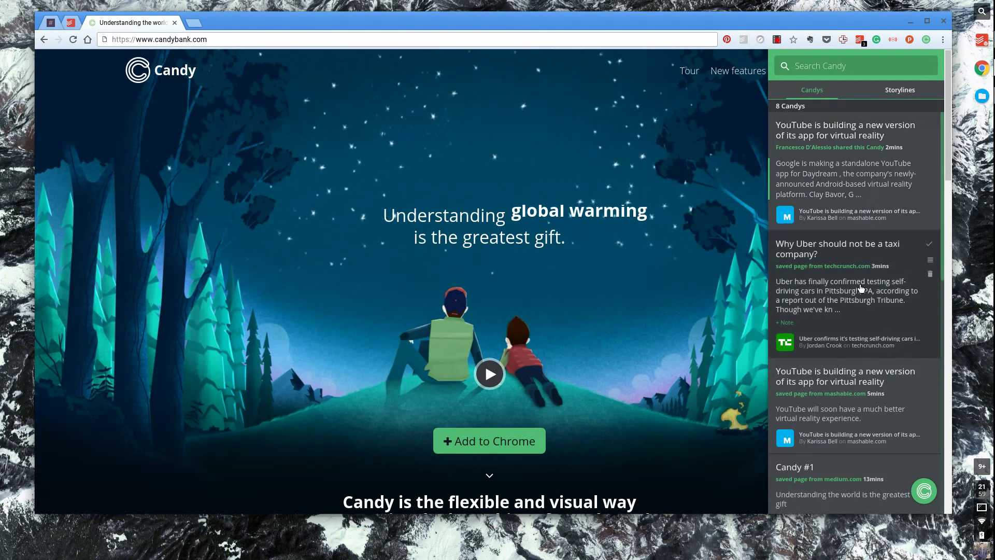
left_click(927, 495)
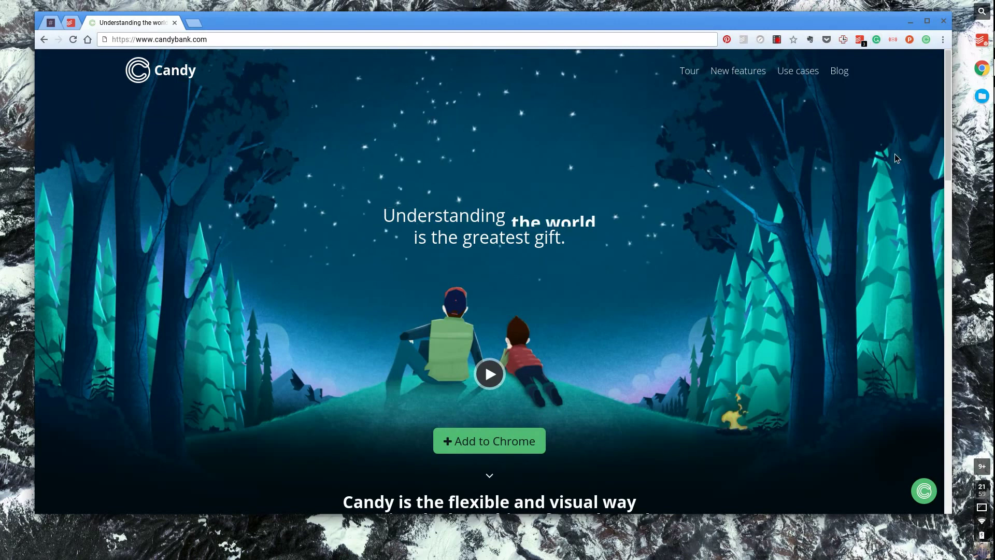
left_click(927, 39)
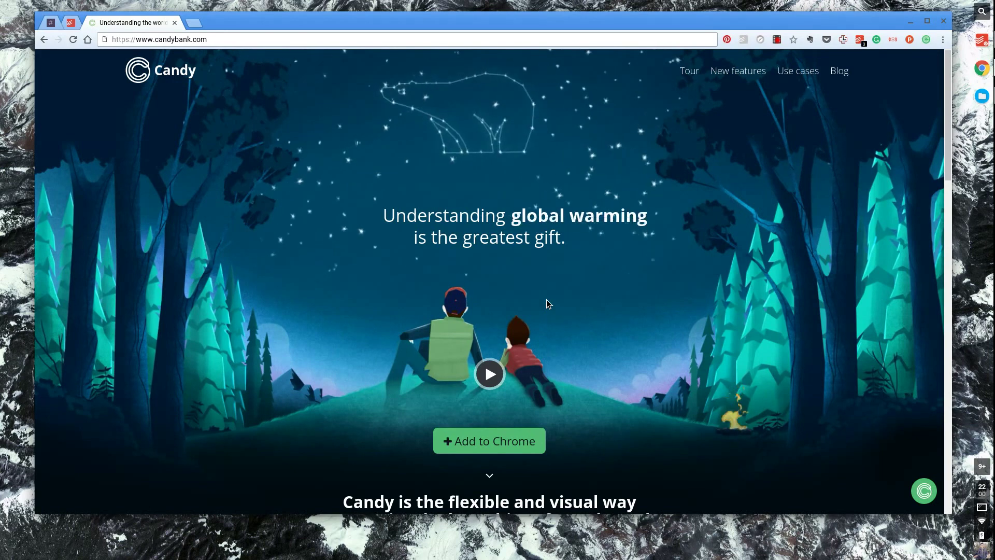
Examine the Candy home page's introduction and its section on creating Storylines.
scroll(397, 329, "down", 3)
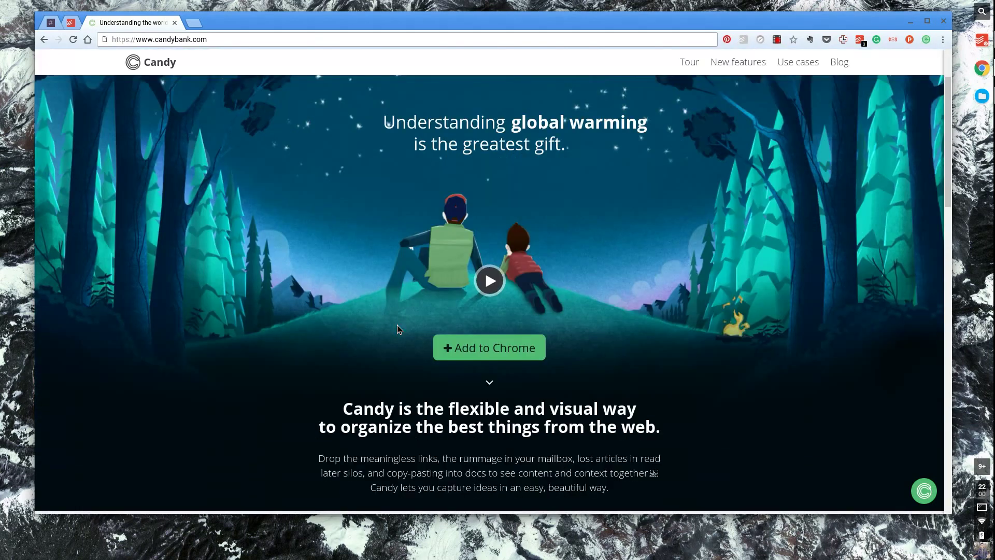
scroll(398, 327, "down", 5)
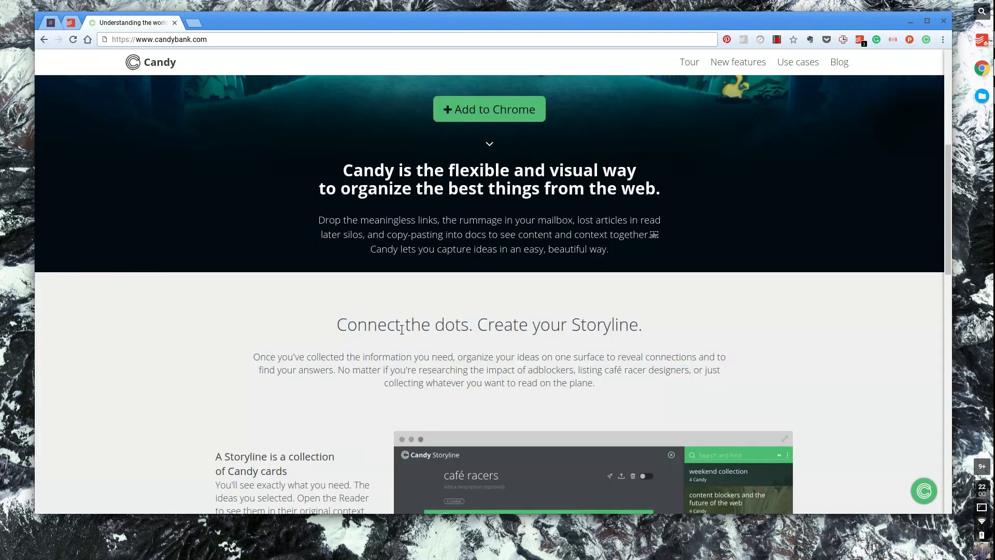
scroll(402, 330, "down", 4)
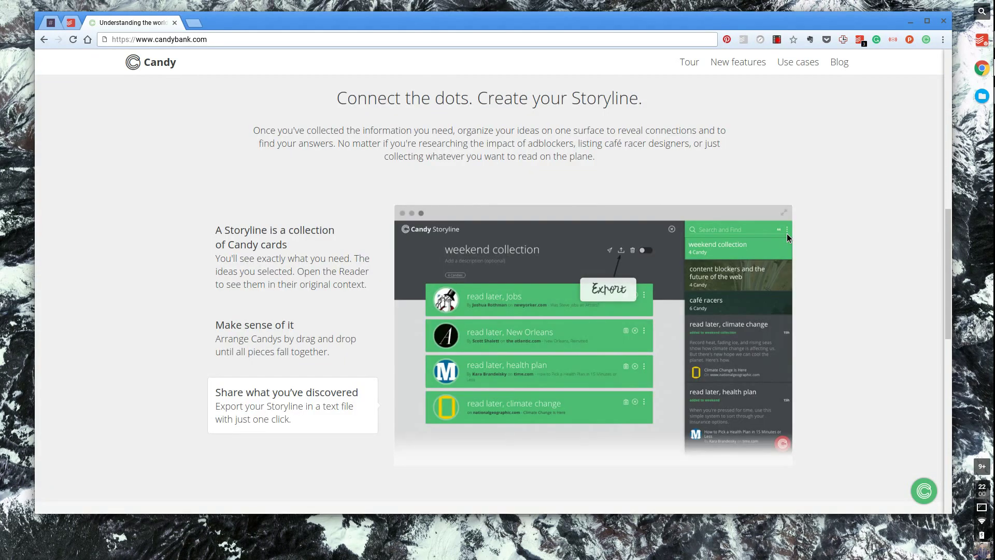